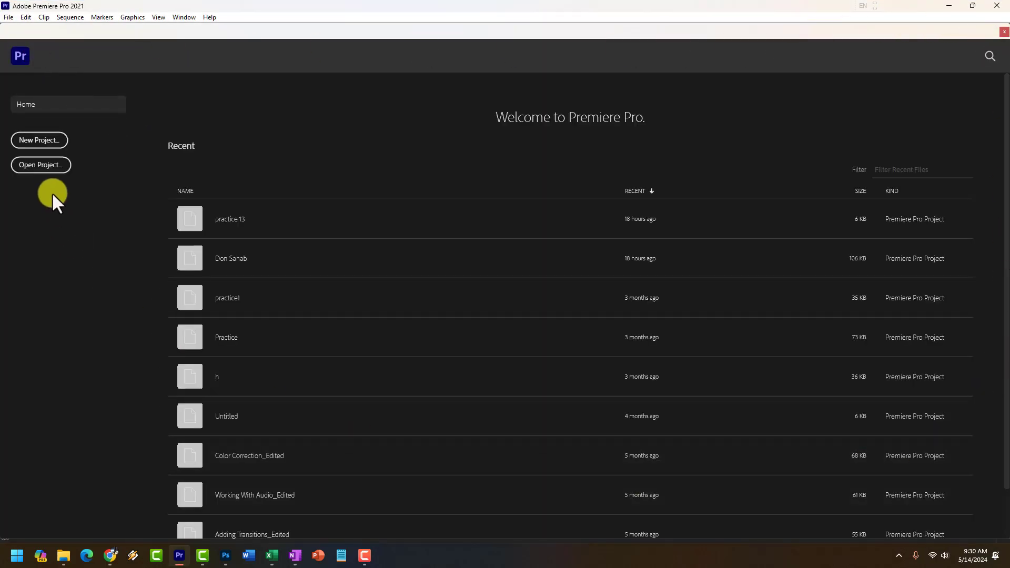
scroll(271, 296, down, 1)
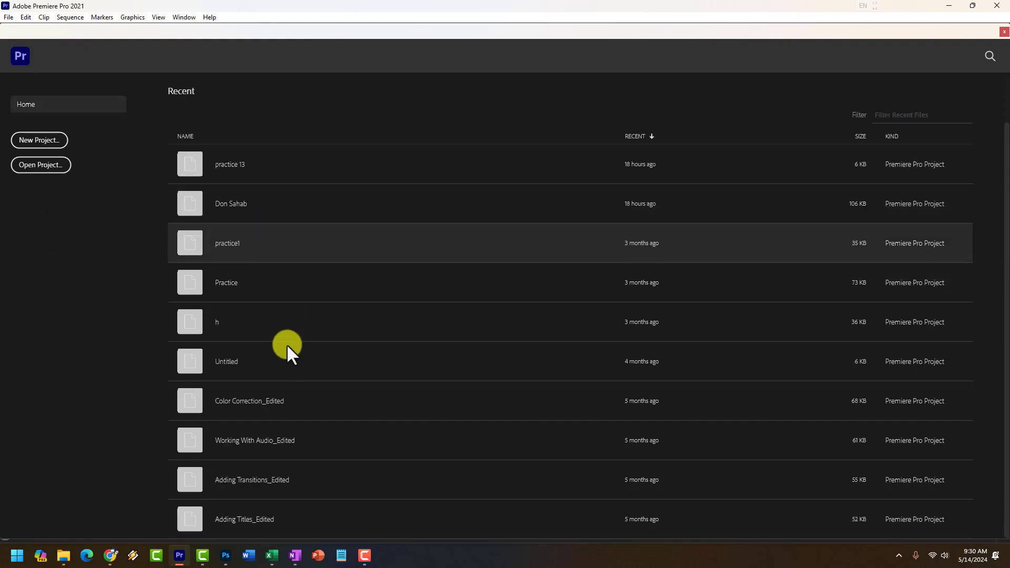
scroll(288, 347, up, 1)
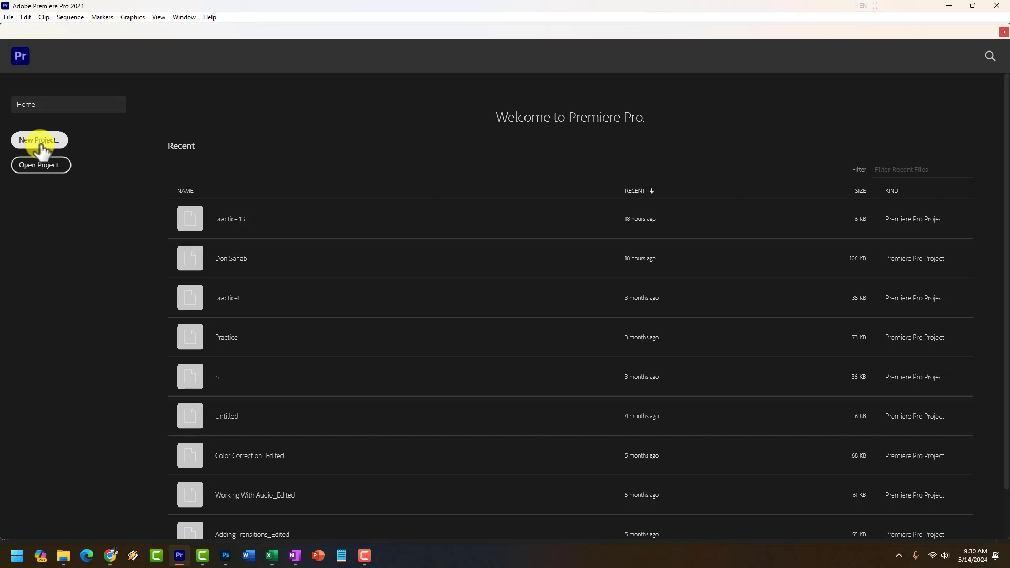
click(9, 16)
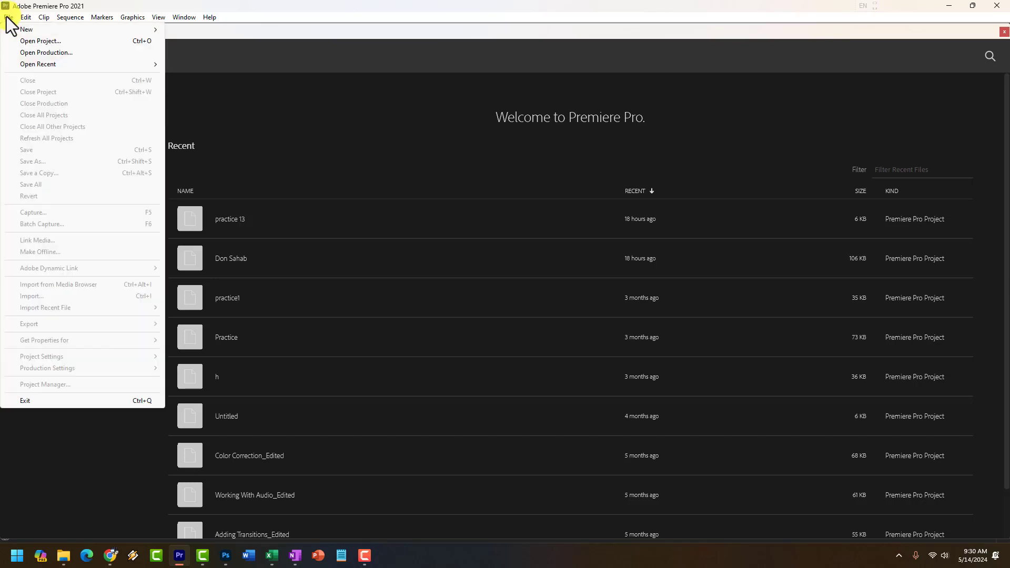
mouse_move(24, 19)
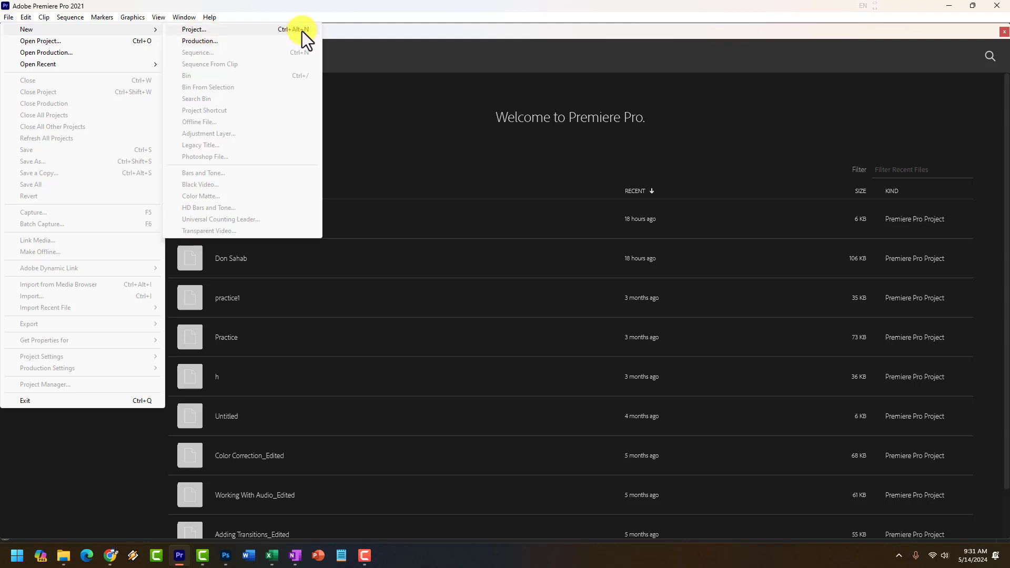
click(290, 8)
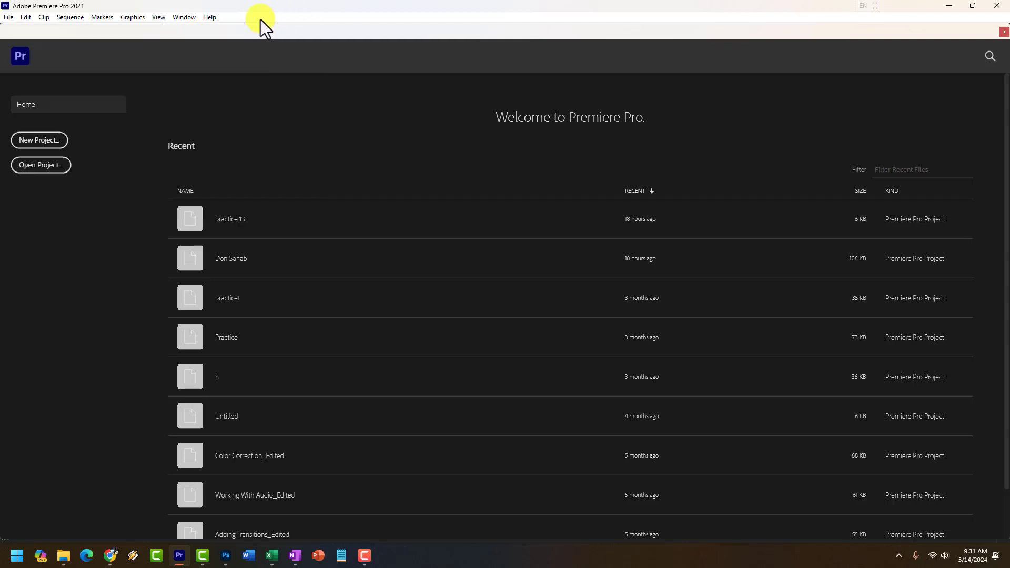
- Start a new project named Practice14 and set its location to the Documents\Adobe\Premiere Pro folder
click(46, 141)
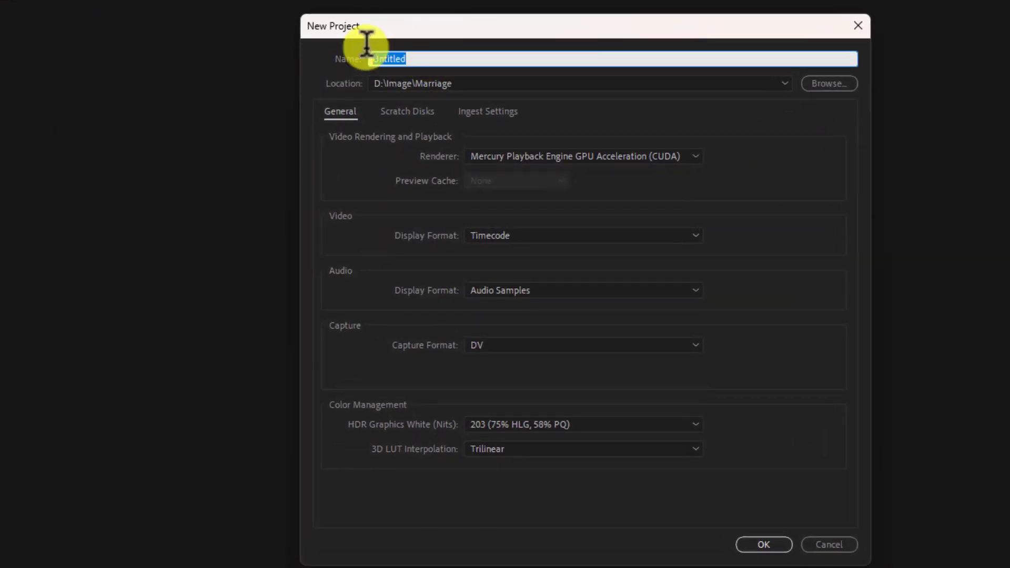
text(Practice14)
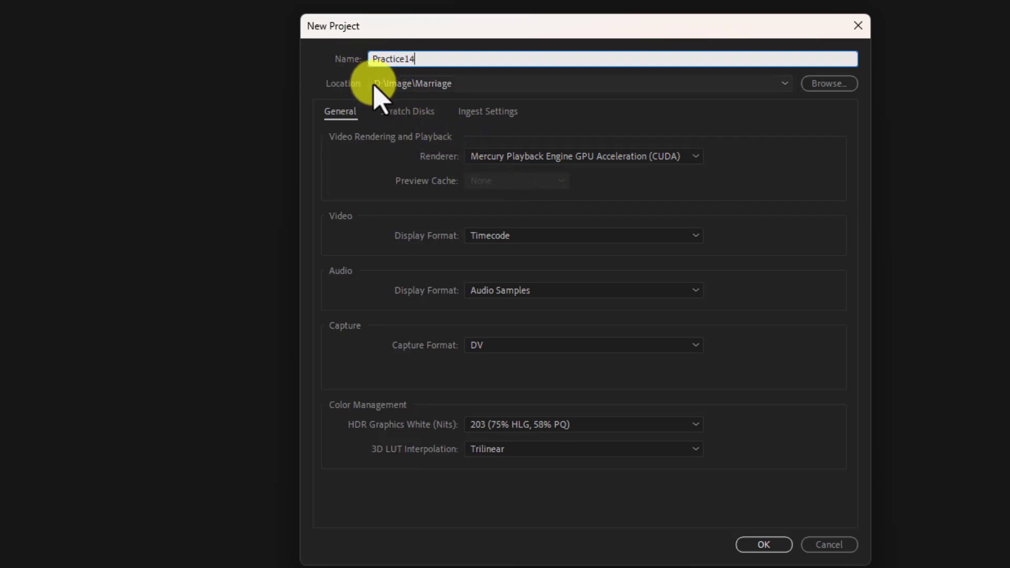
click(841, 85)
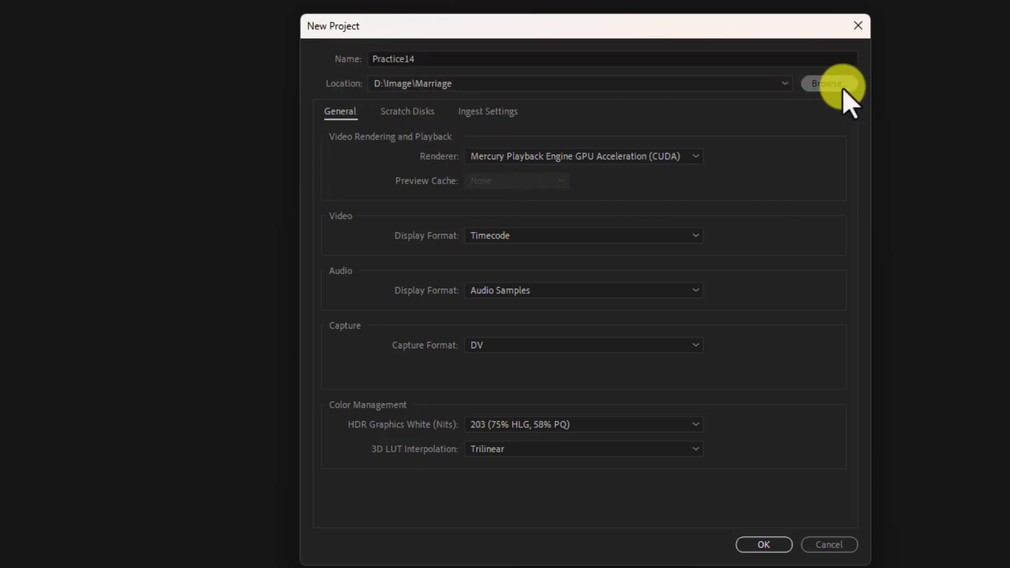
click(573, 87)
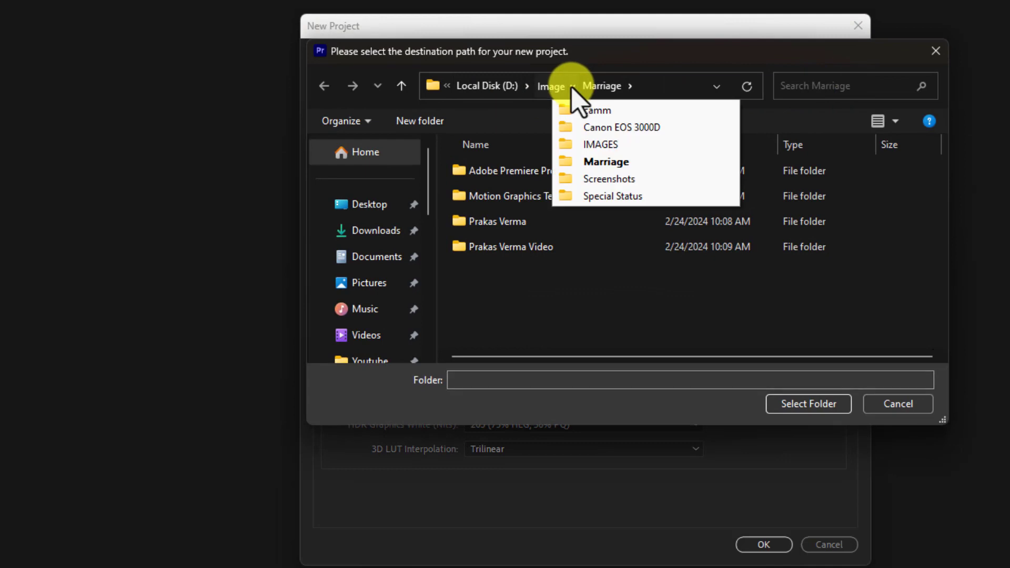
click(550, 87)
click(497, 87)
scroll(368, 184, up, 5)
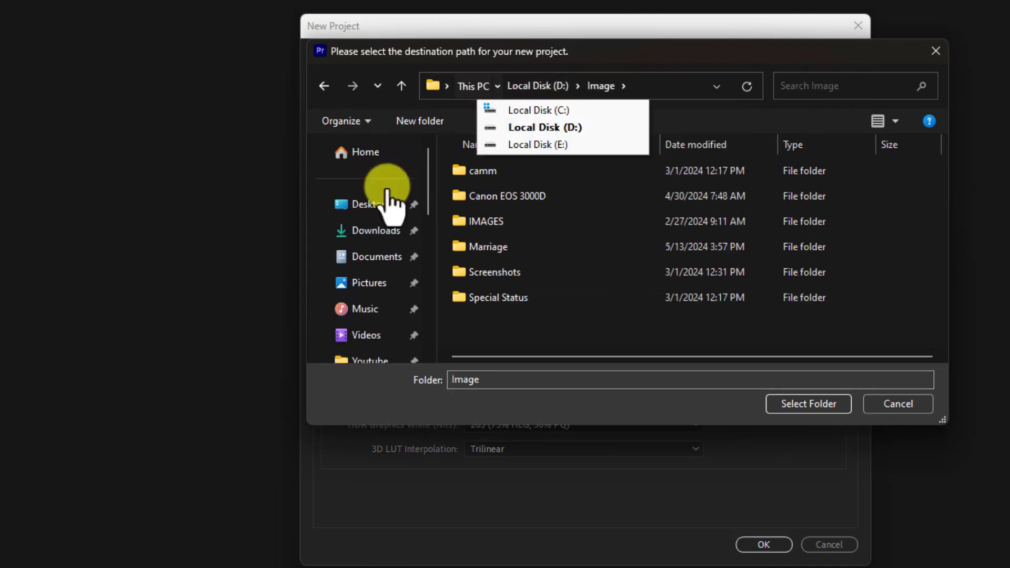
click(383, 256)
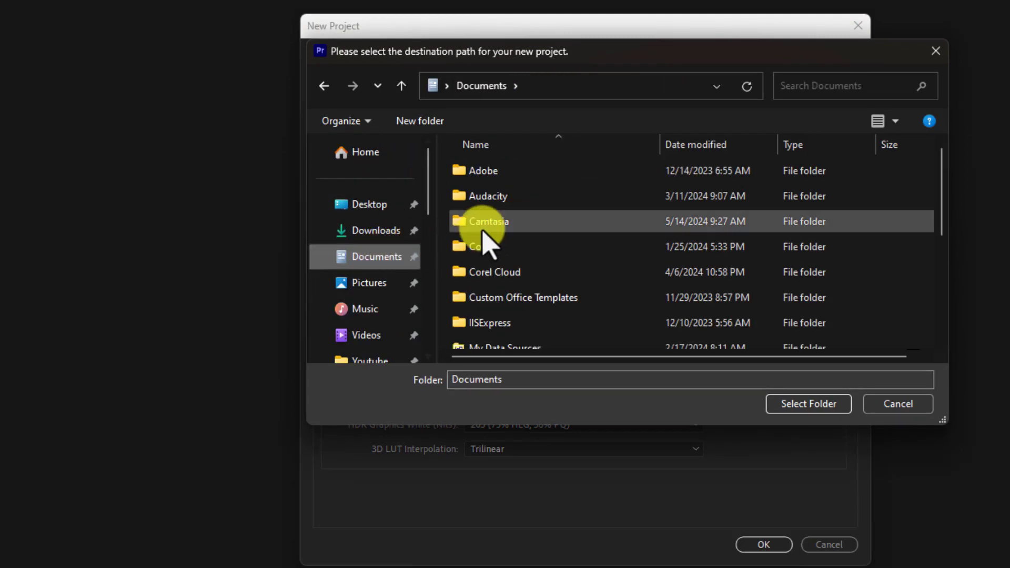
double_click(500, 174)
double_click(508, 221)
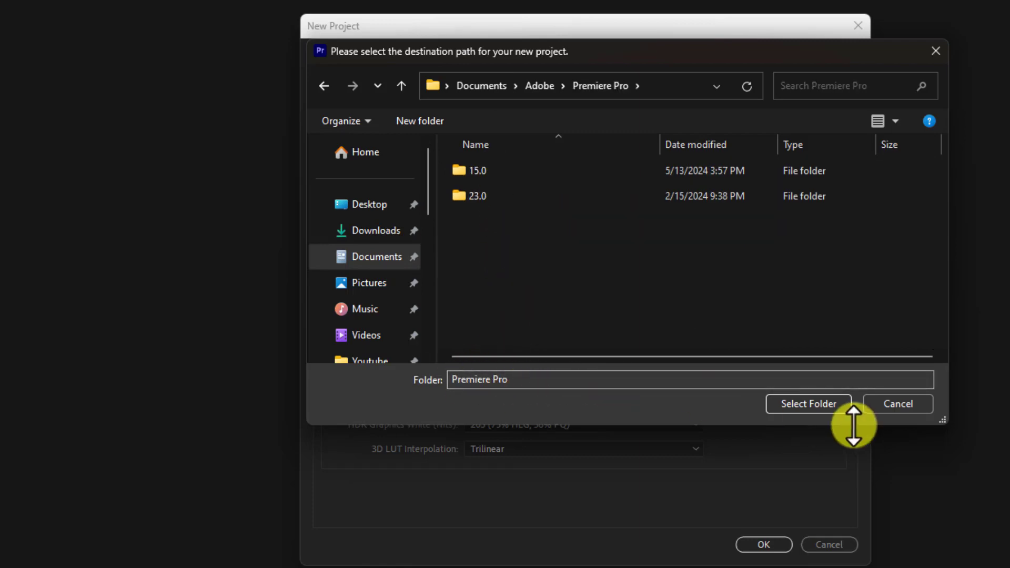
click(810, 405)
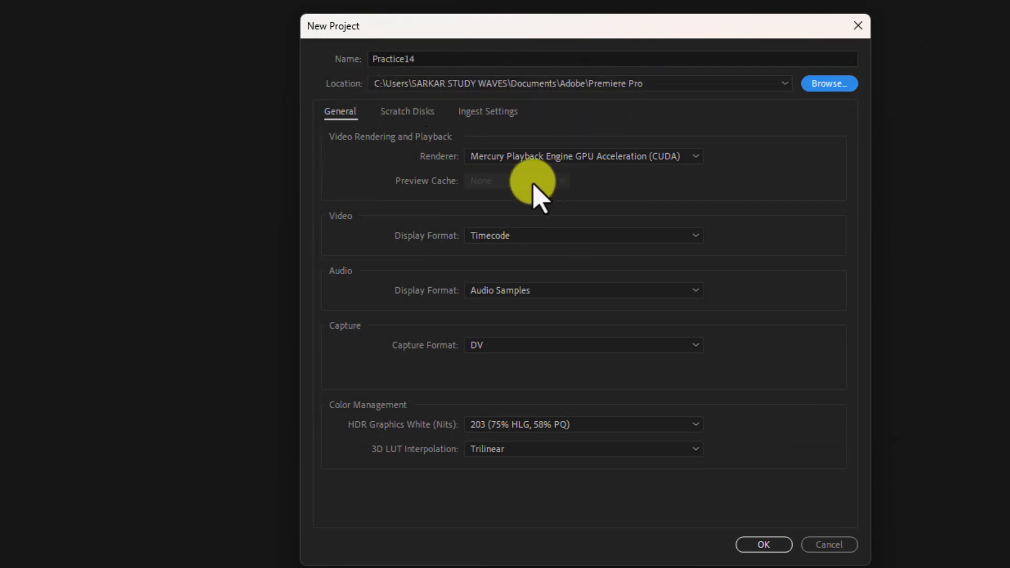
- Choose Mercury Playback Engine GPU Acceleration (CUDA) as the renderer and create the project
click(689, 157)
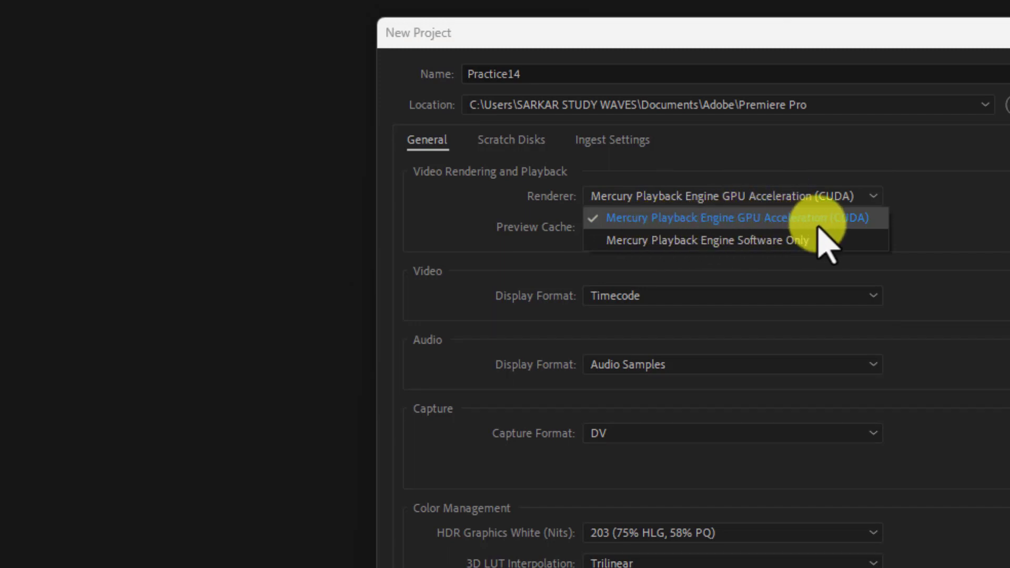
click(857, 220)
click(844, 203)
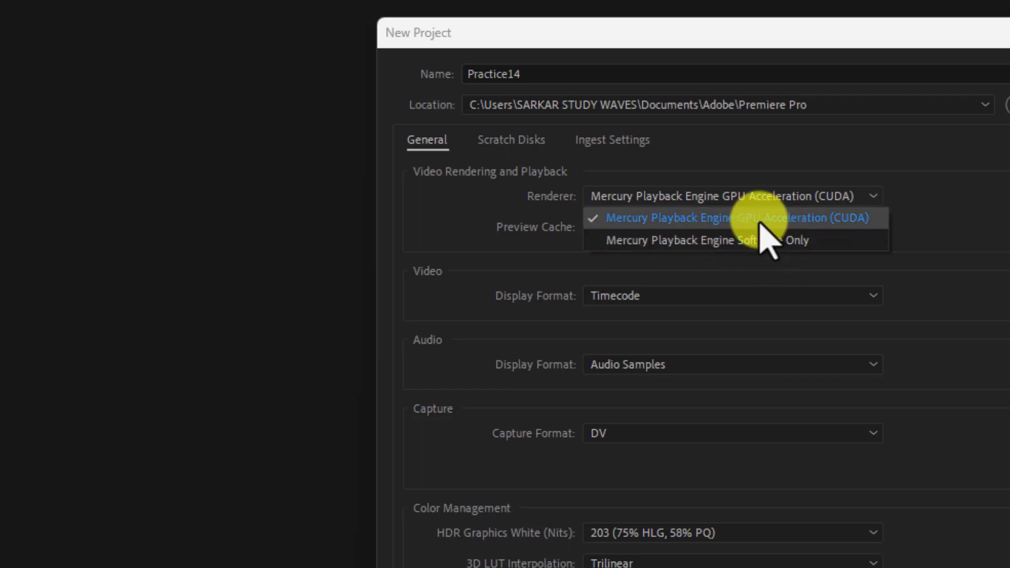
click(736, 221)
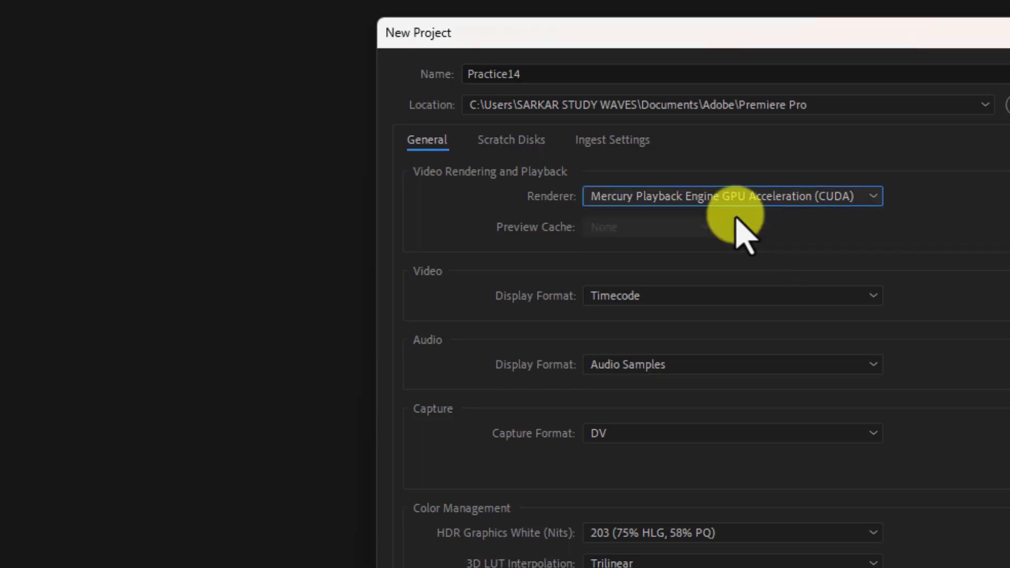
click(734, 199)
click(732, 218)
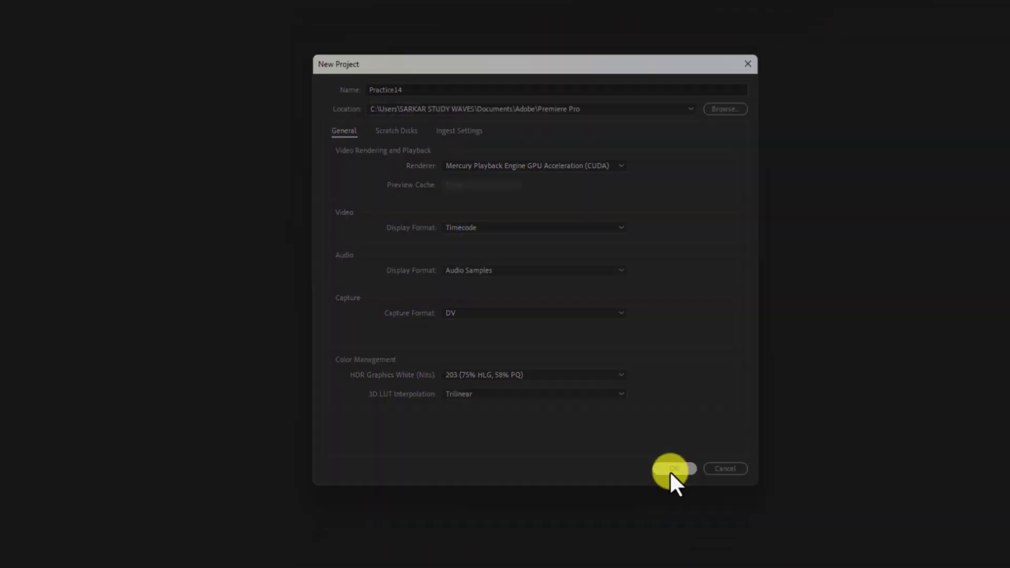
click(671, 469)
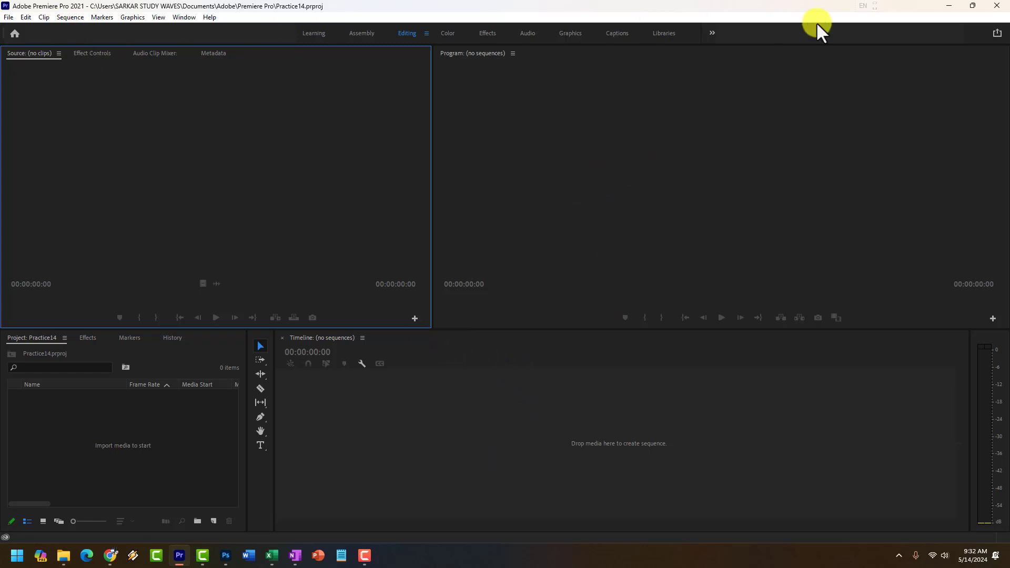
click(9, 19)
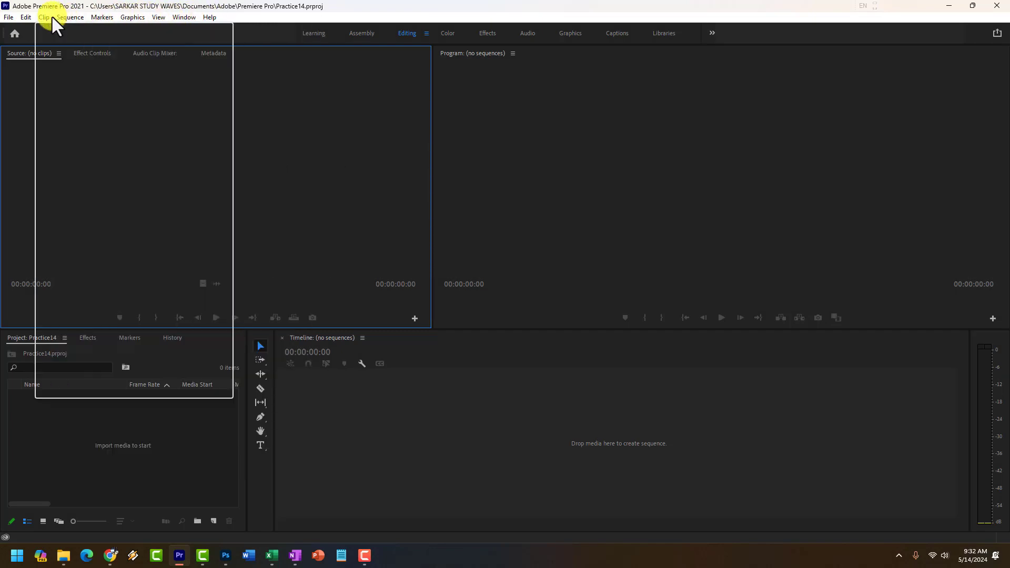
click(244, 12)
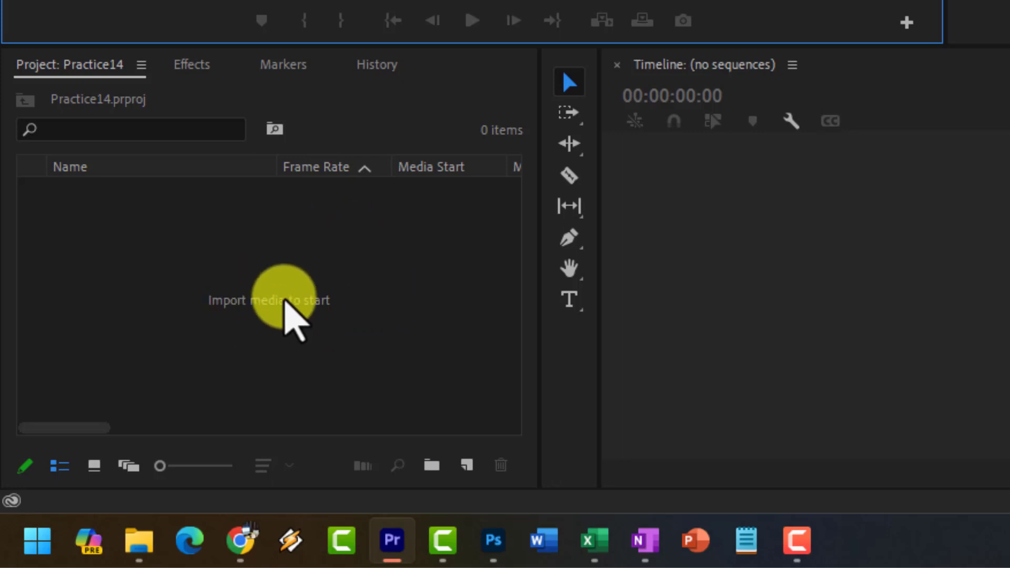
double_click(287, 304)
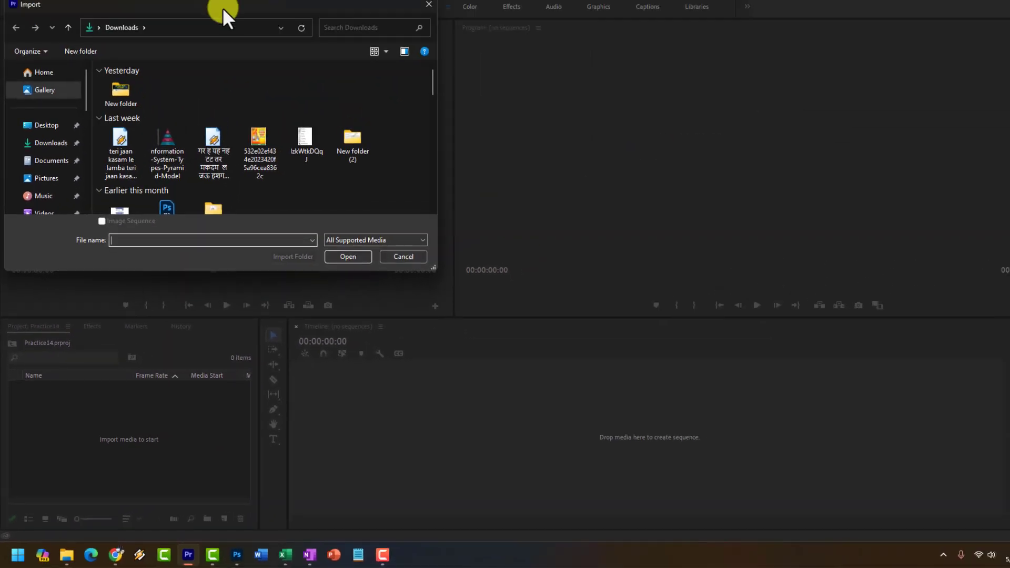
drag(222, 8, 431, 77)
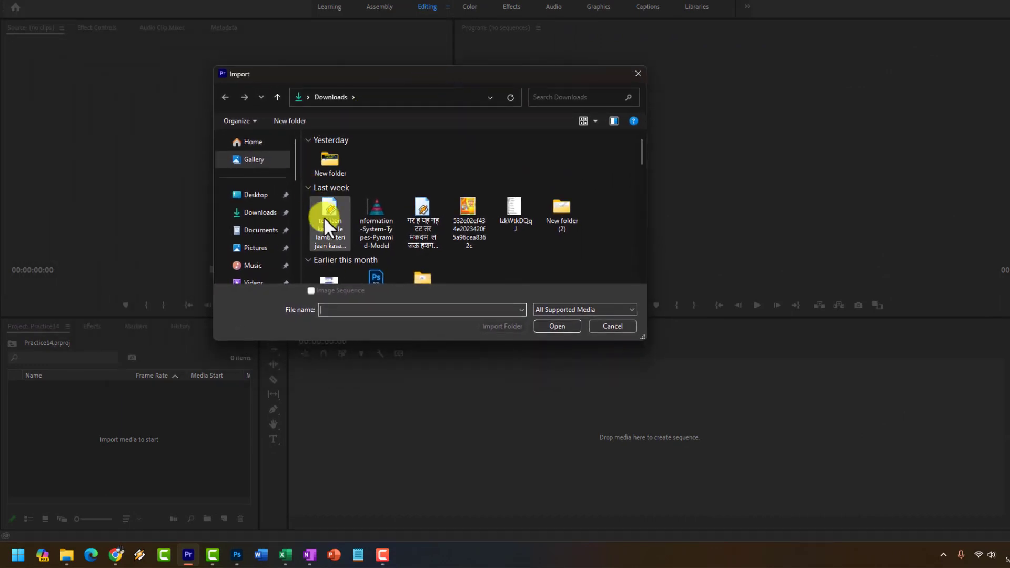
scroll(463, 245, down, 5)
scroll(463, 244, up, 5)
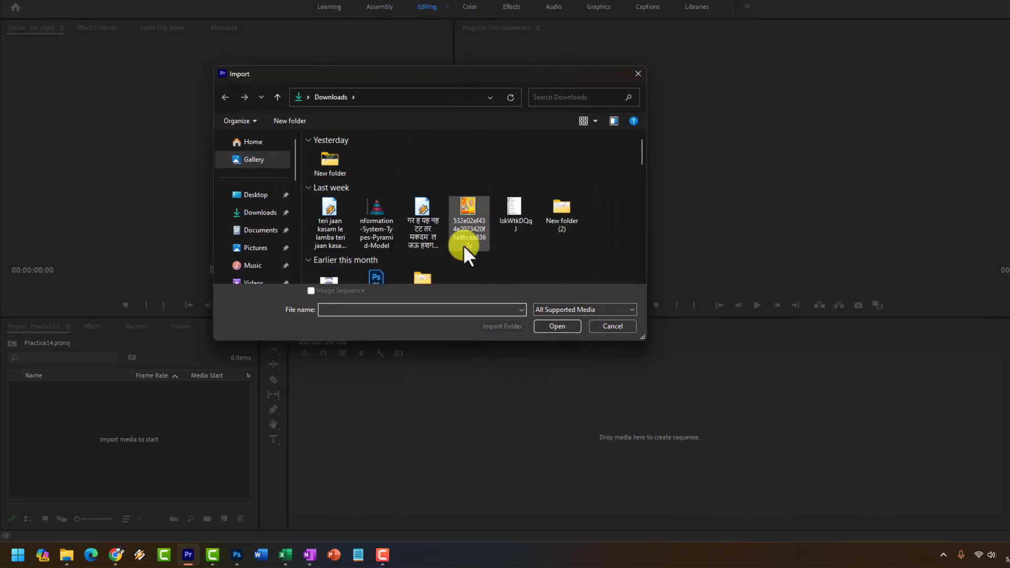
scroll(463, 244, down, 5)
scroll(510, 245, down, 5)
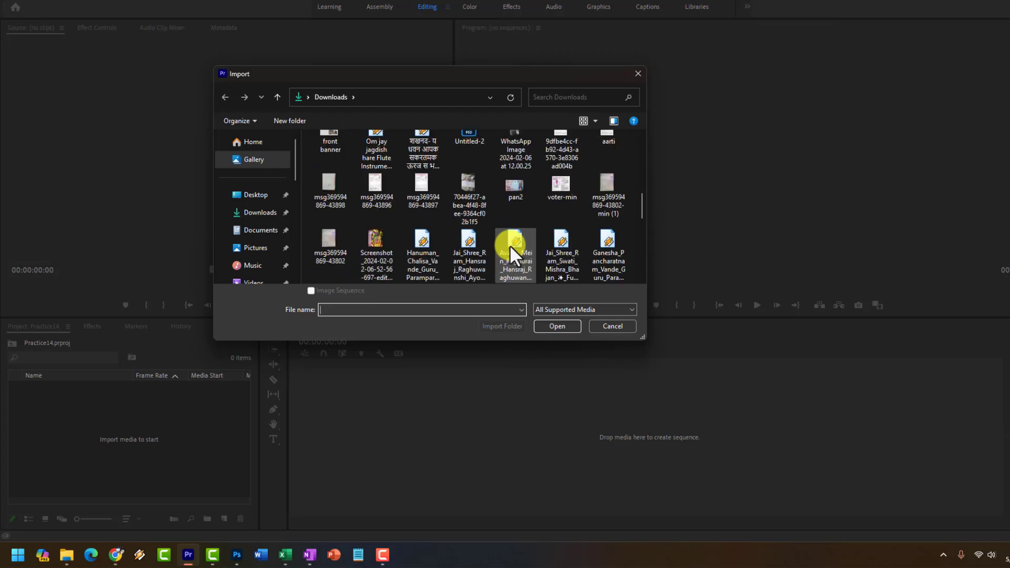
scroll(509, 244, down, 5)
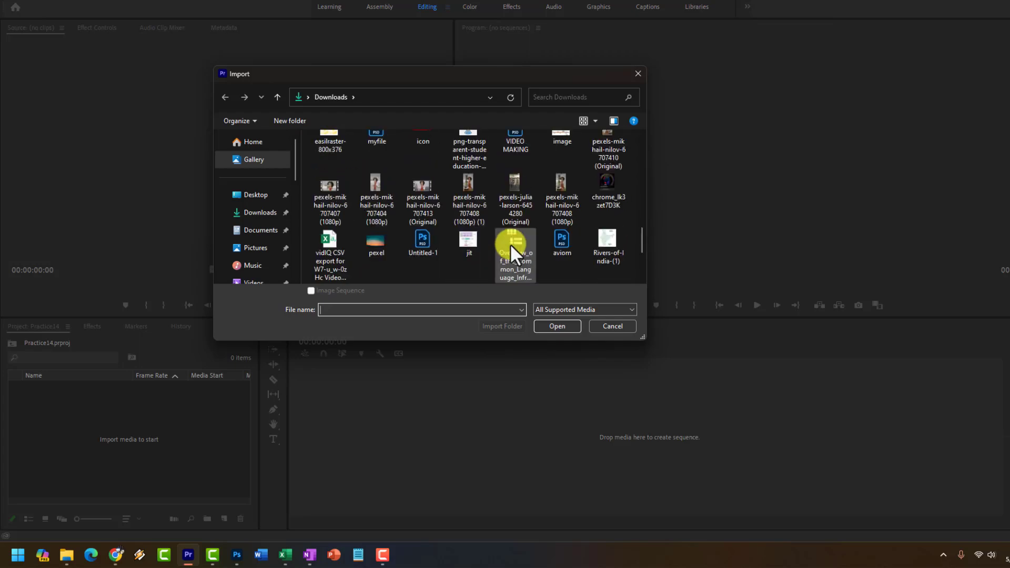
click(336, 179)
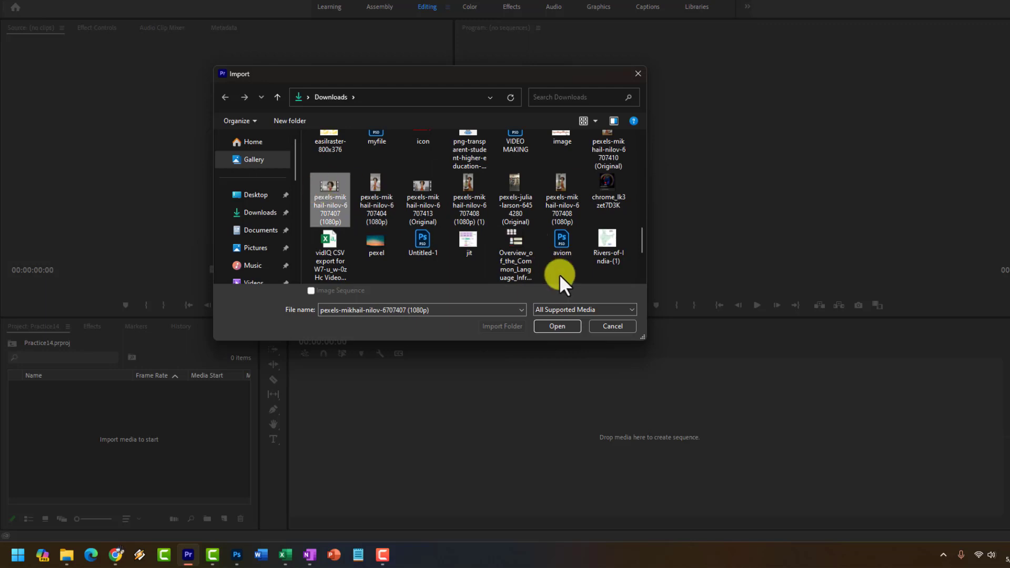
click(557, 326)
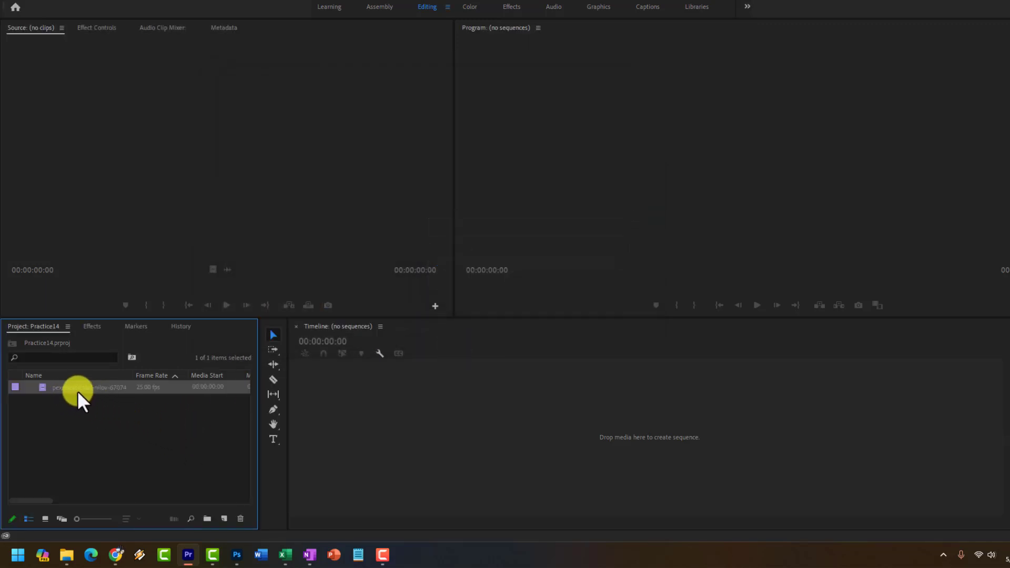
- Delete the imported Pexels clip from the project
click(81, 390)
click(128, 409)
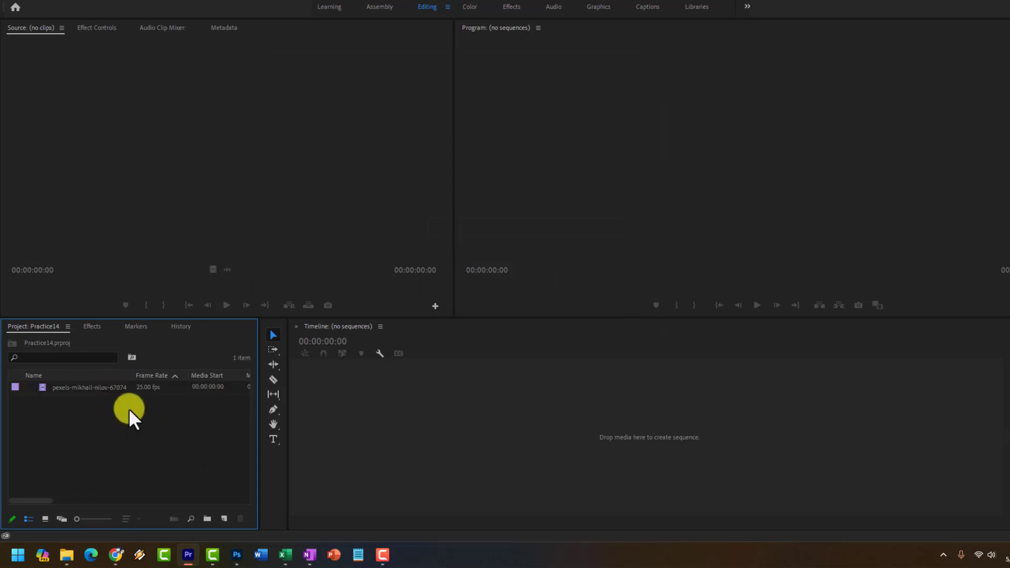
click(159, 392)
key(Delete)
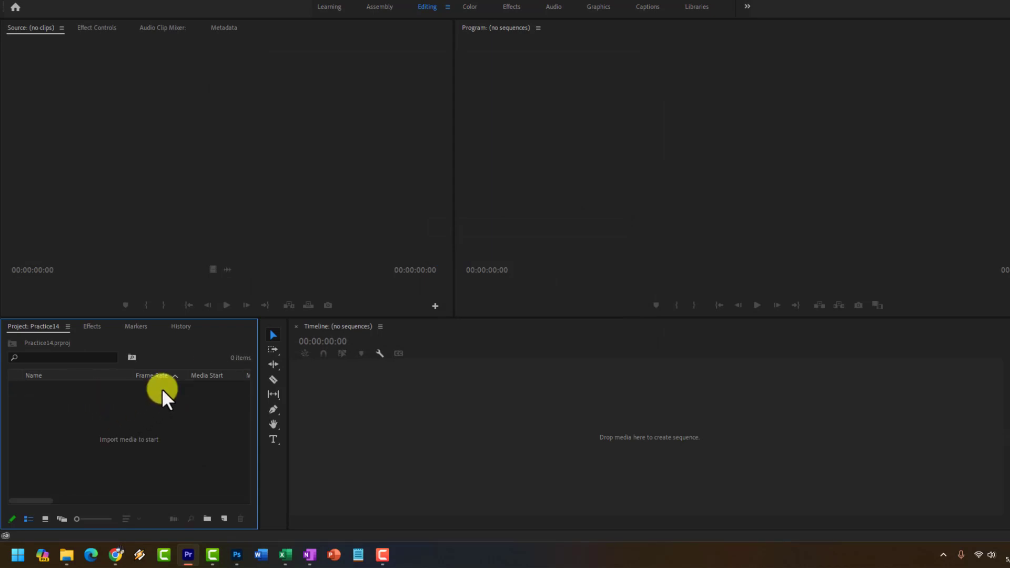
- Import the video 30 Corel Draw 2021 Tutorial Power Clip from its folder in Documents\Camtasia
double_click(136, 426)
click(261, 232)
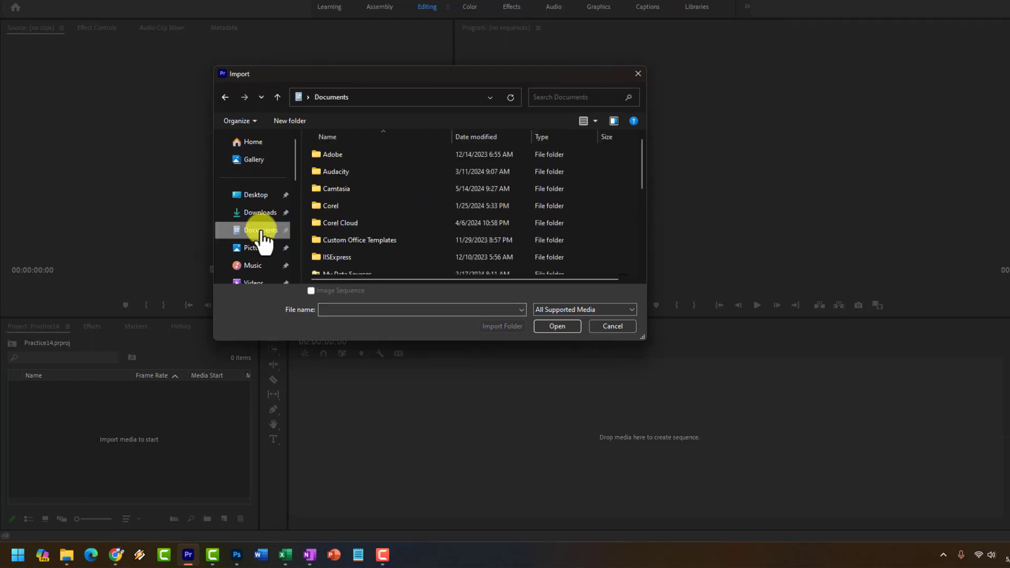
double_click(343, 187)
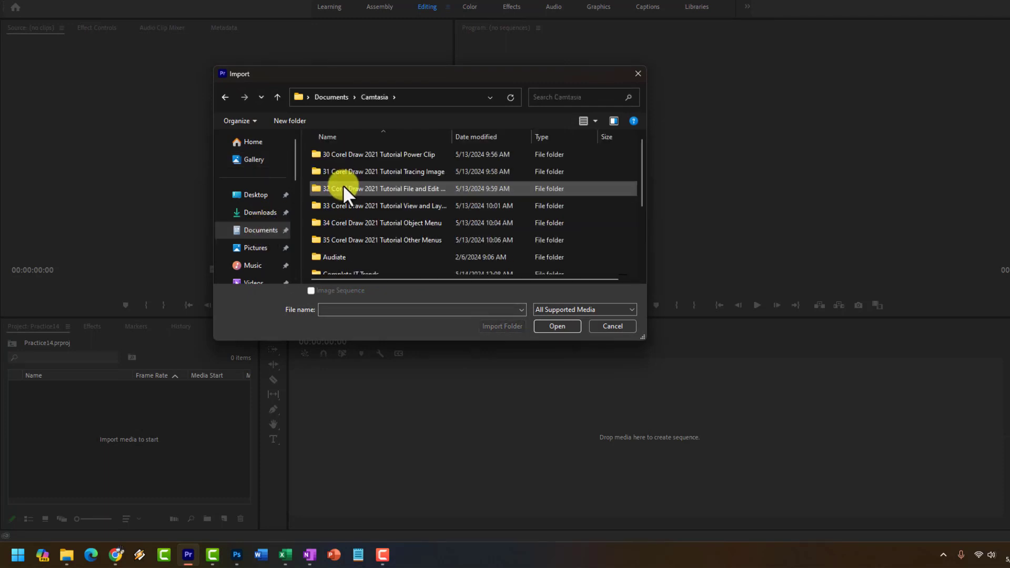
click(372, 154)
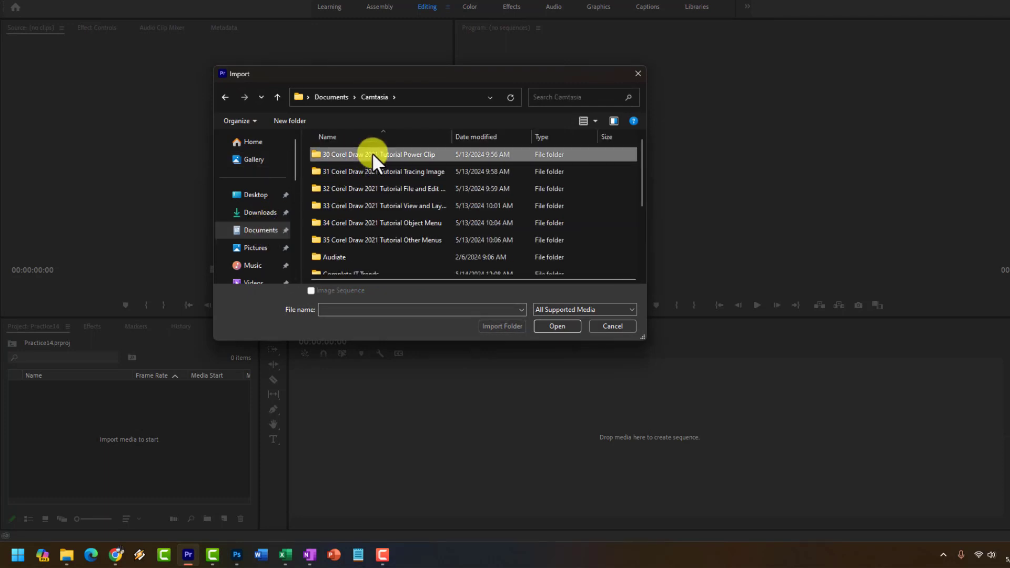
double_click(372, 154)
double_click(337, 188)
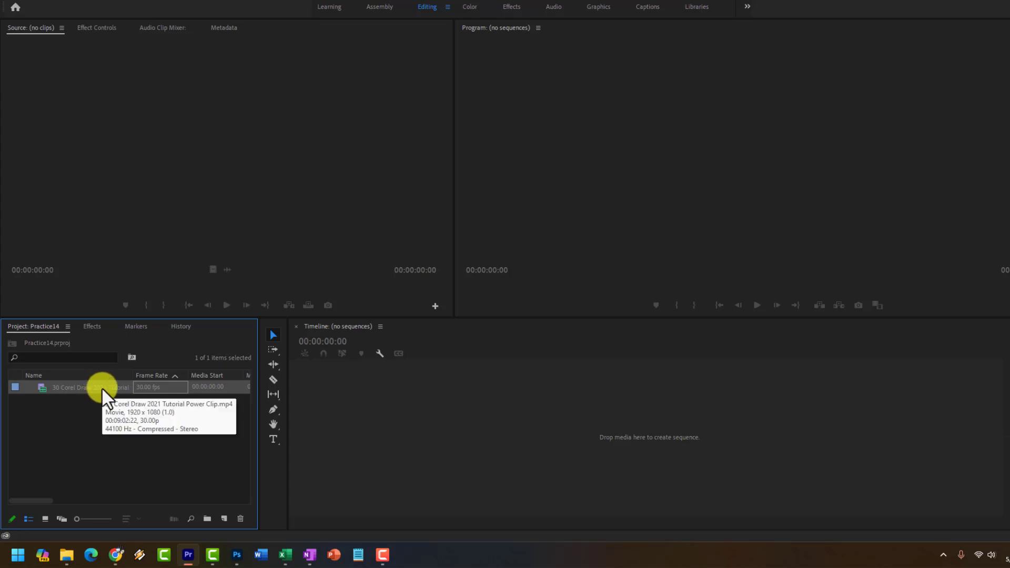
- Load the imported Power Clip video into the Source monitor and briefly play its opening, stopping at 00:00:01:09
drag(103, 388, 164, 156)
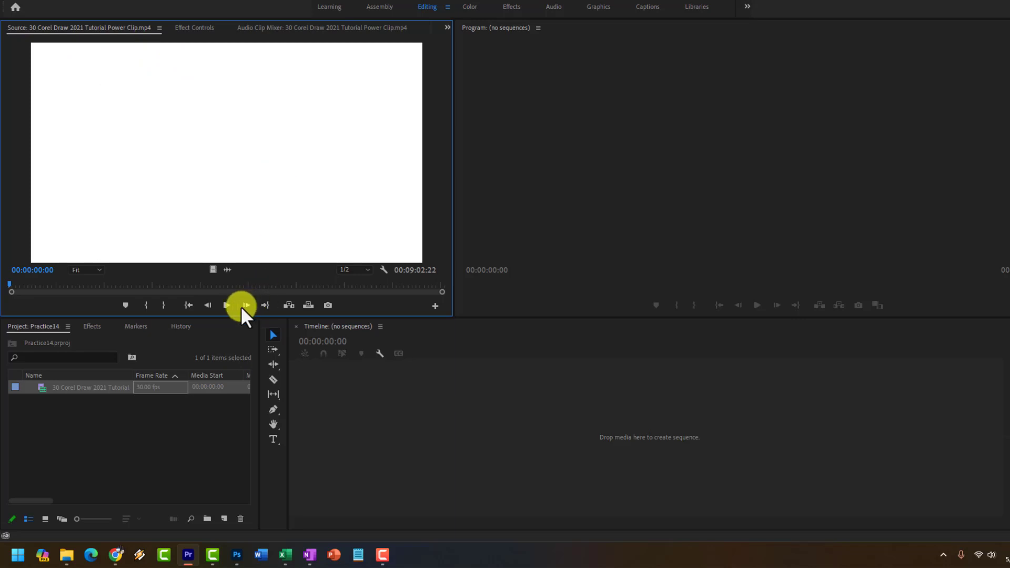
click(226, 305)
click(227, 305)
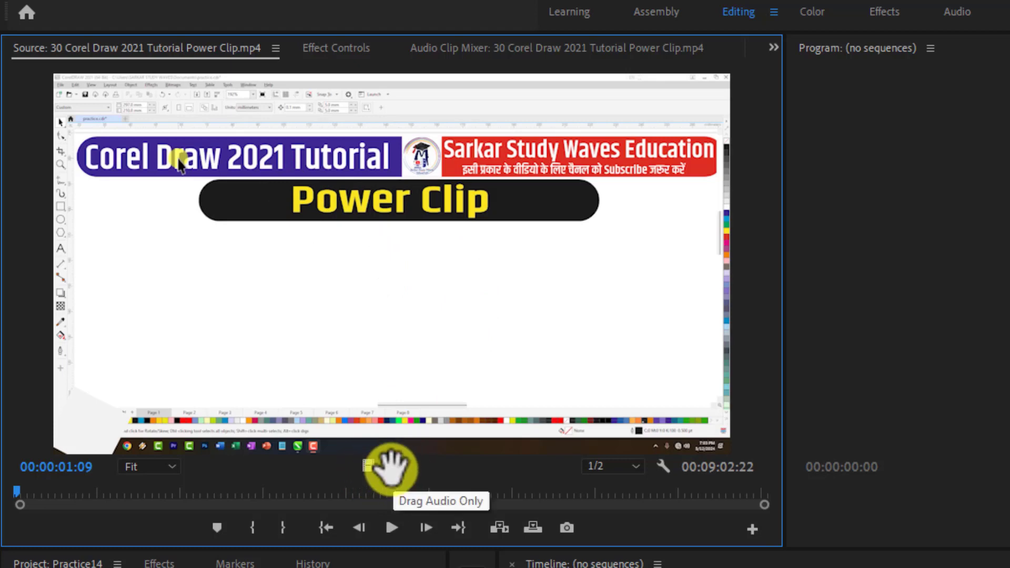
- Play the source clip a little further, stopping at 00:00:02:15, and display its audio waveform
click(392, 528)
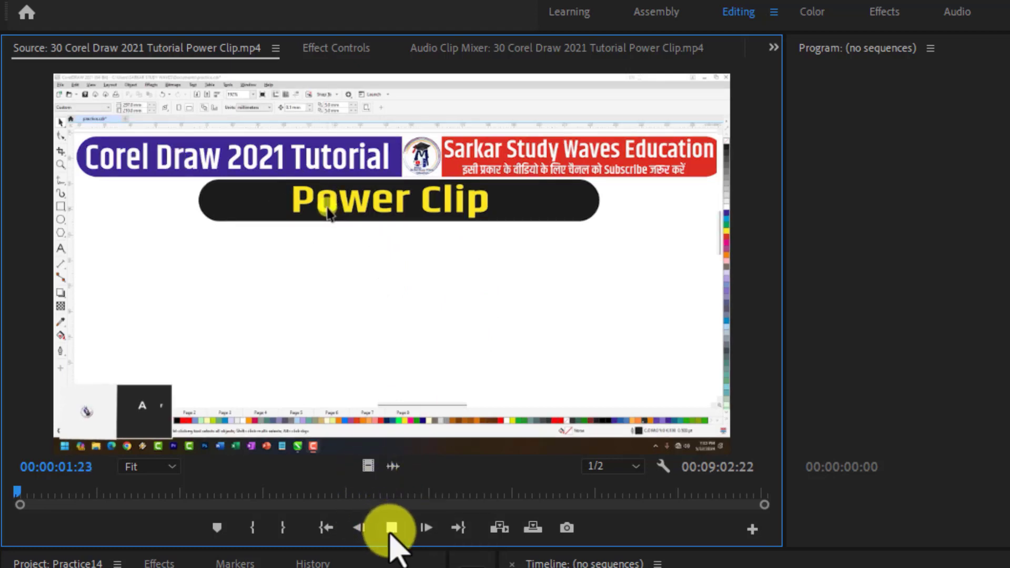
click(392, 528)
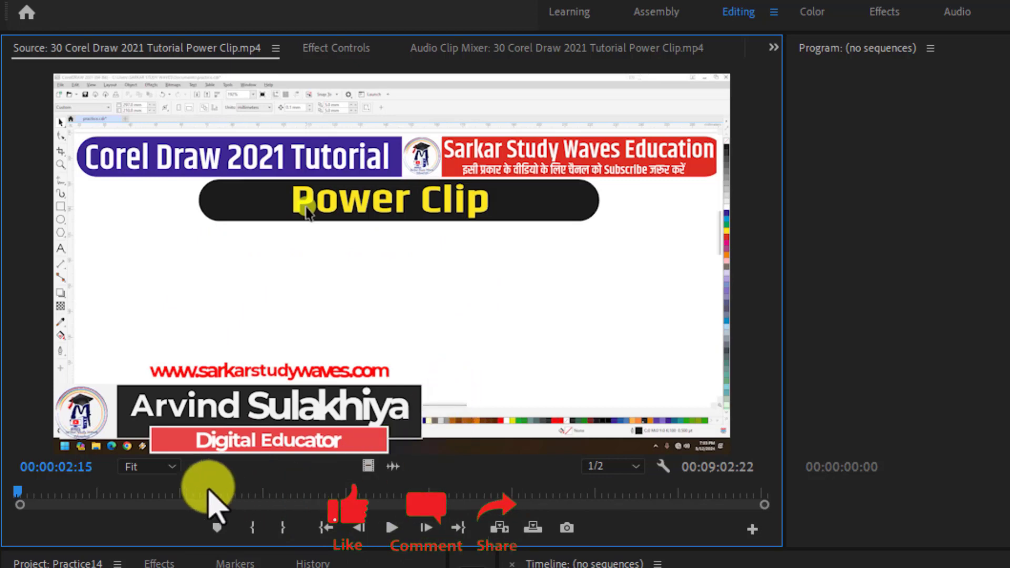
click(393, 466)
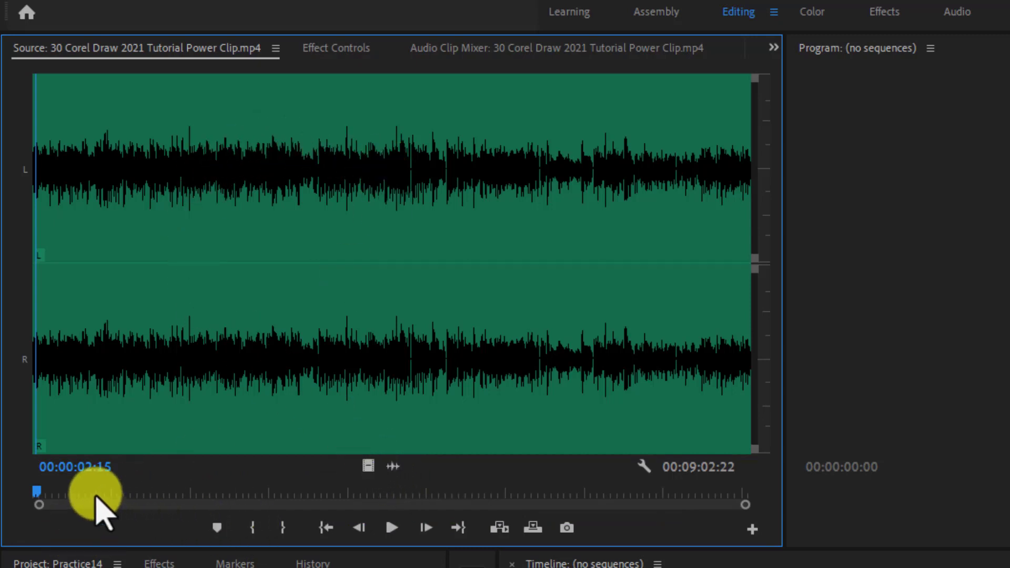
- Mark an In point at 00:00:00:00 and an Out point at 00:01:42:13 on the source clip
drag(37, 495, 25, 496)
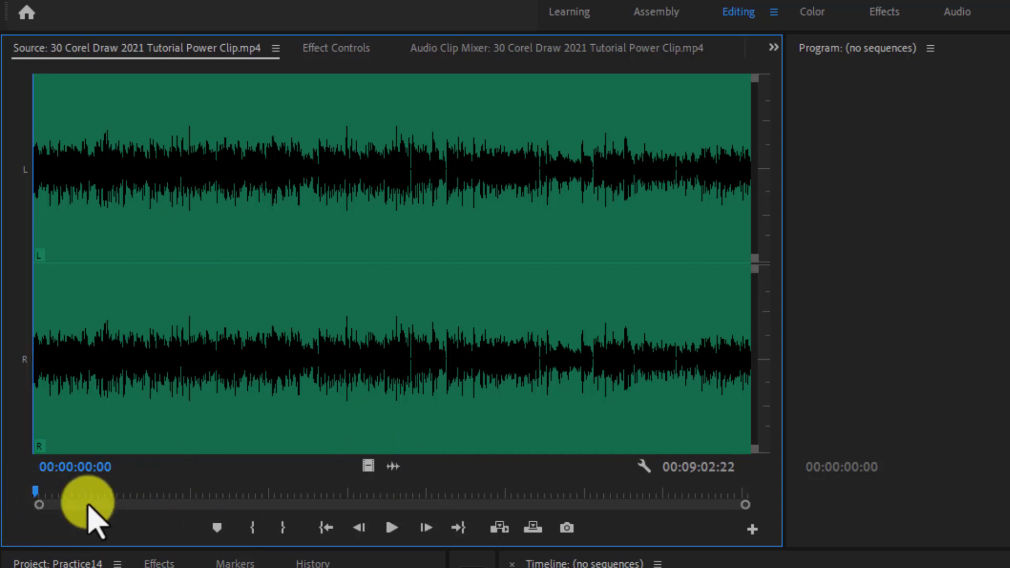
click(252, 529)
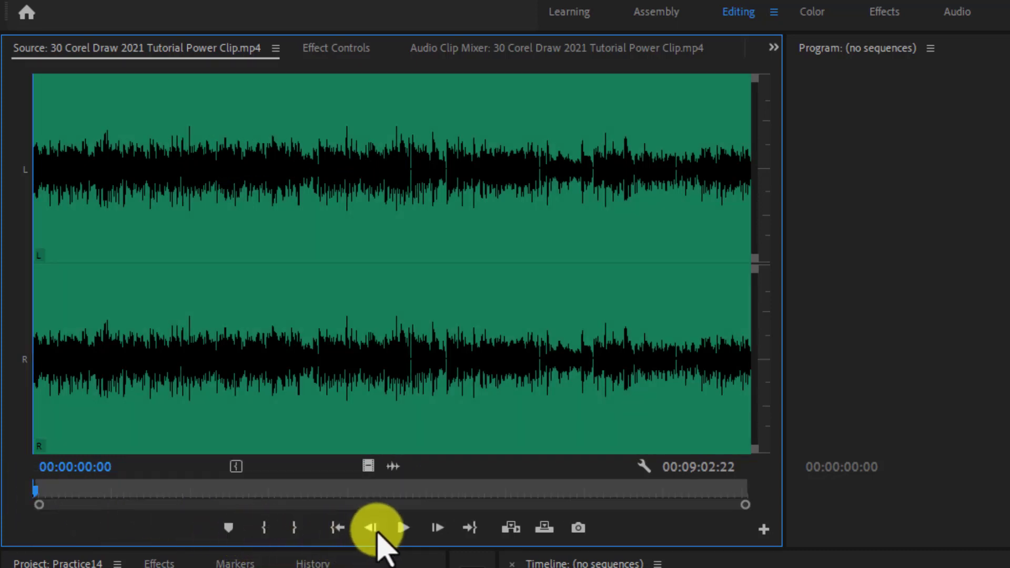
click(403, 529)
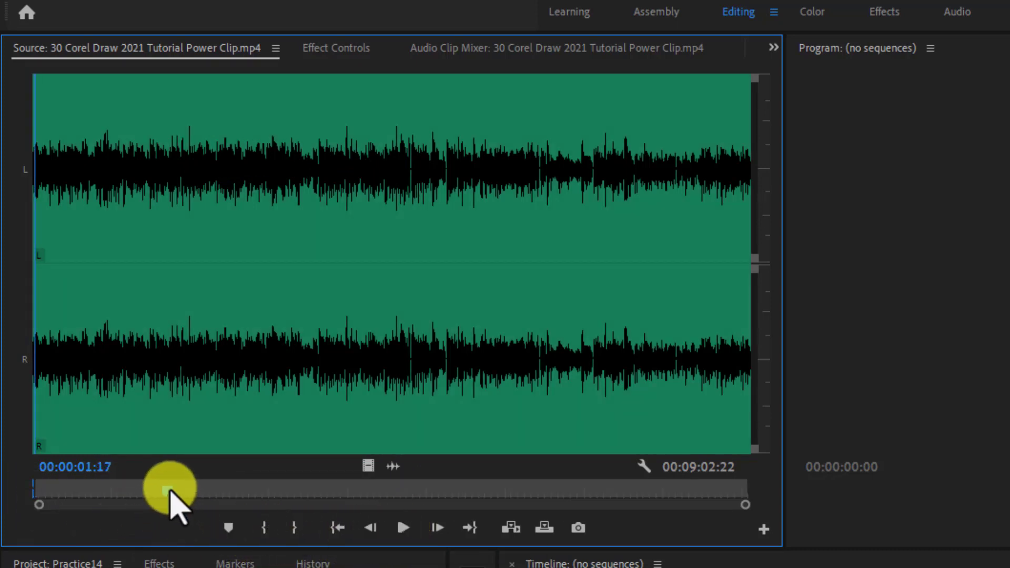
click(168, 492)
click(295, 528)
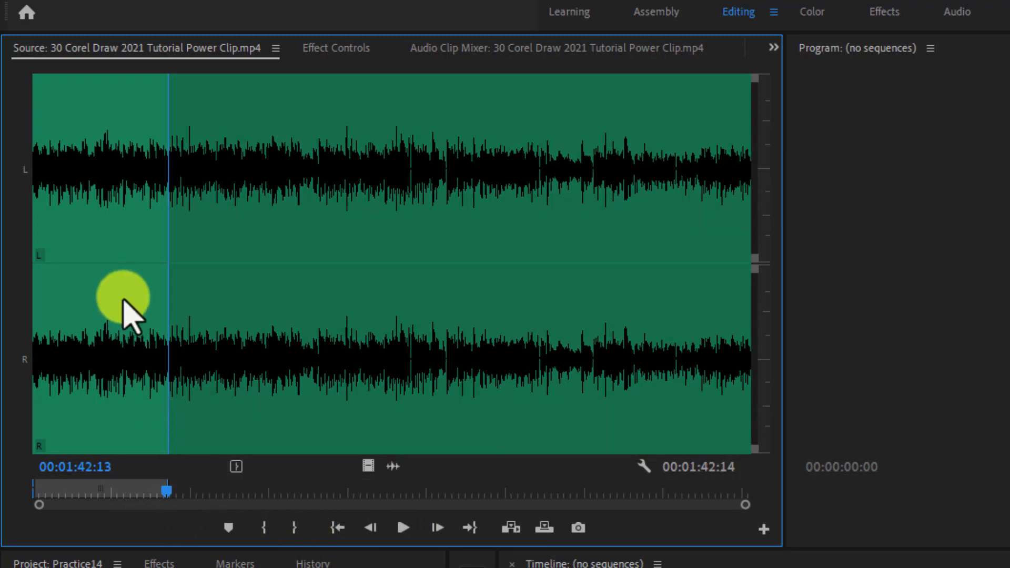
- Create a sequence in the Timeline from the marked source range with video and audio, and place its playhead at 00:00:39:12
click(368, 466)
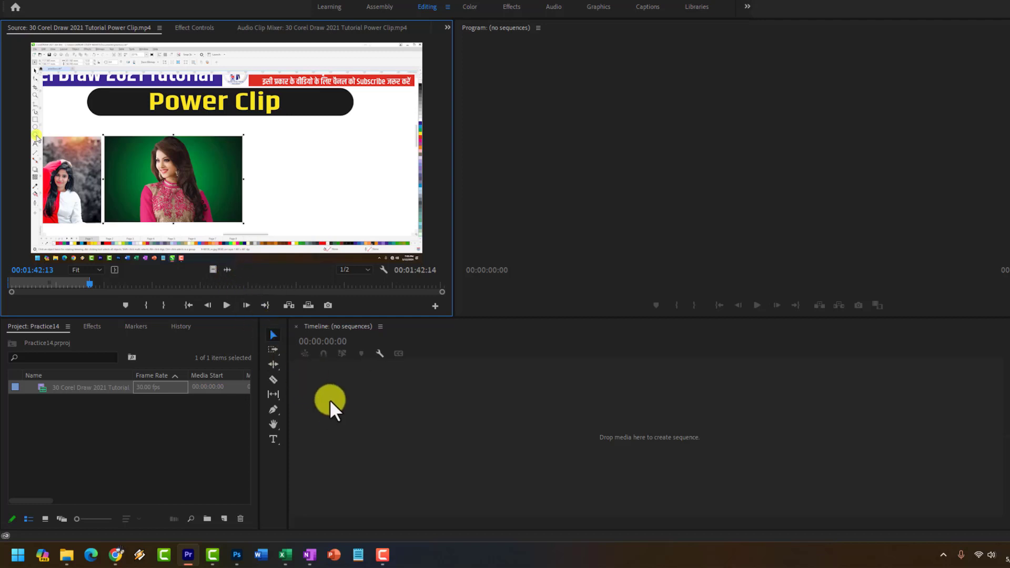
drag(168, 129, 346, 440)
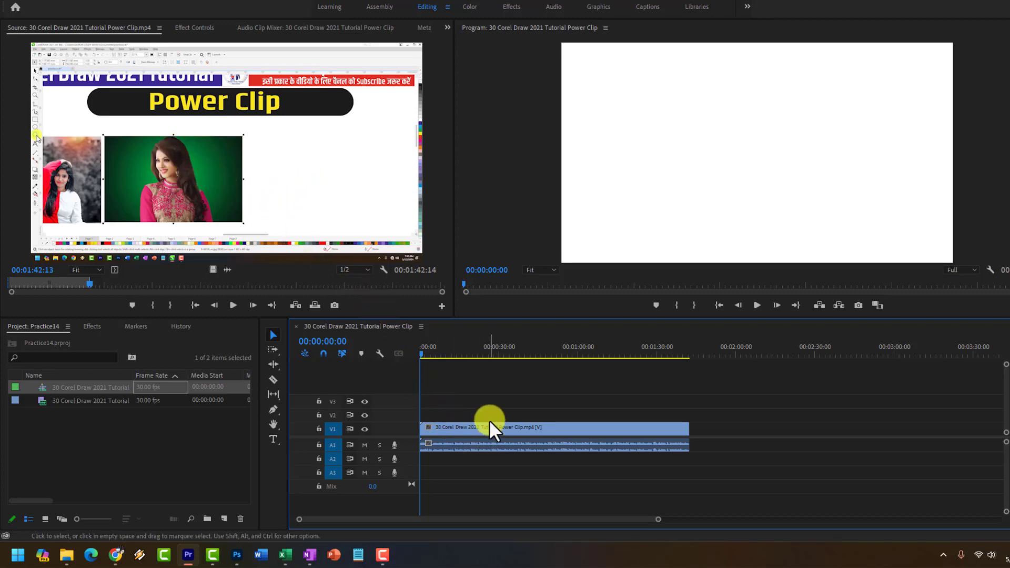
drag(500, 348, 663, 351)
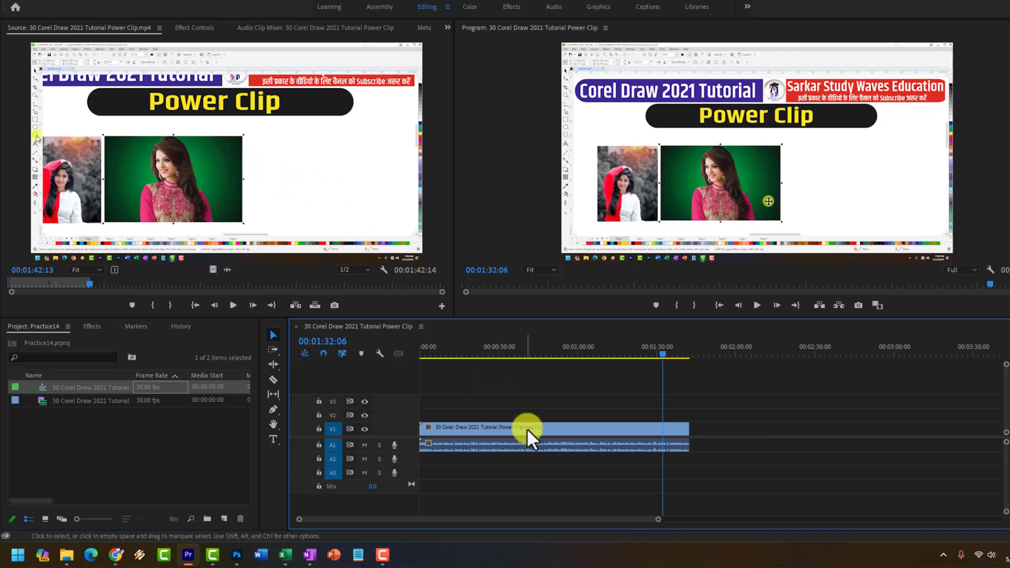
click(525, 351)
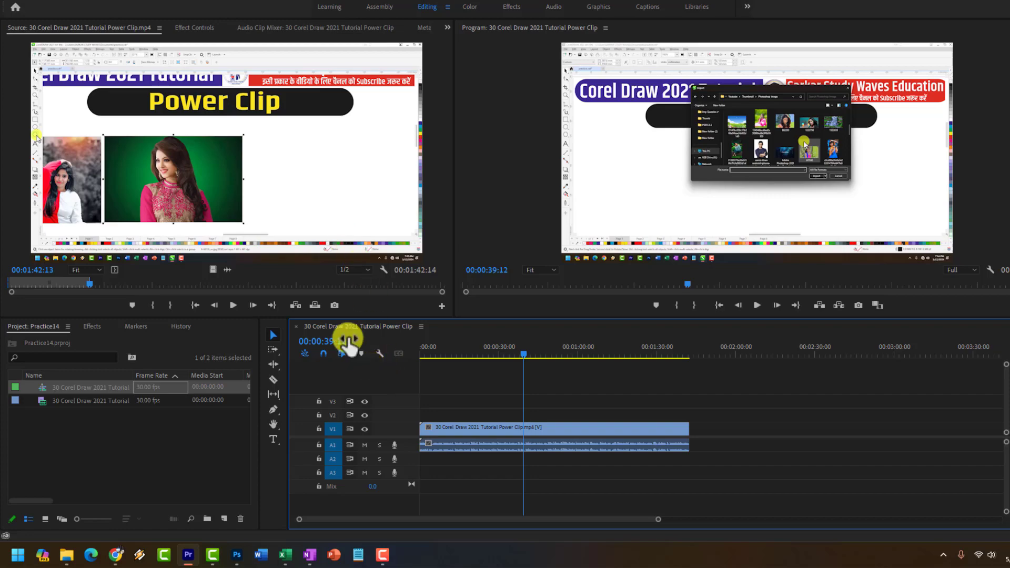
- Undock the Source monitor and dock it above the Program monitor
click(55, 26)
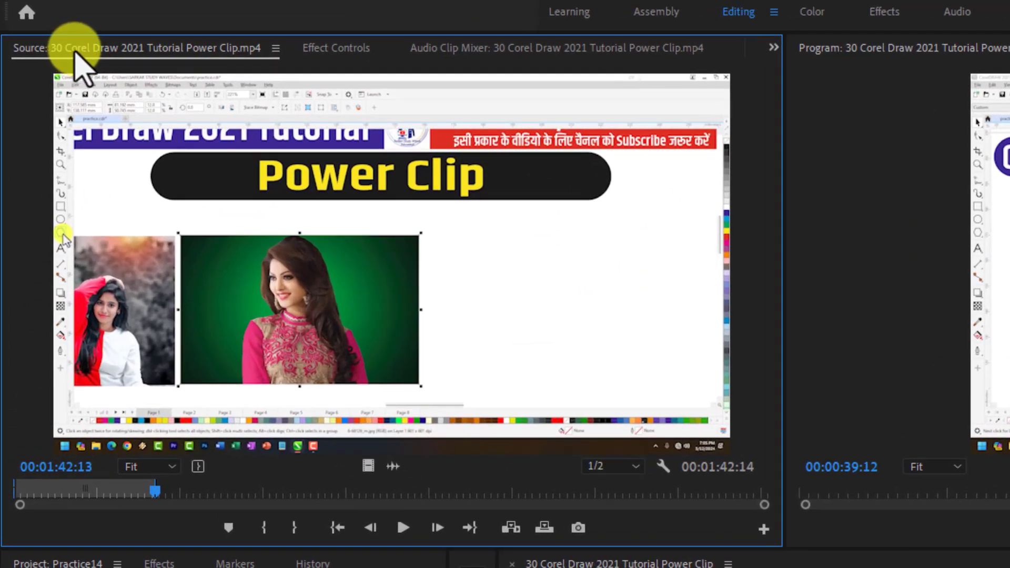
right_click(73, 52)
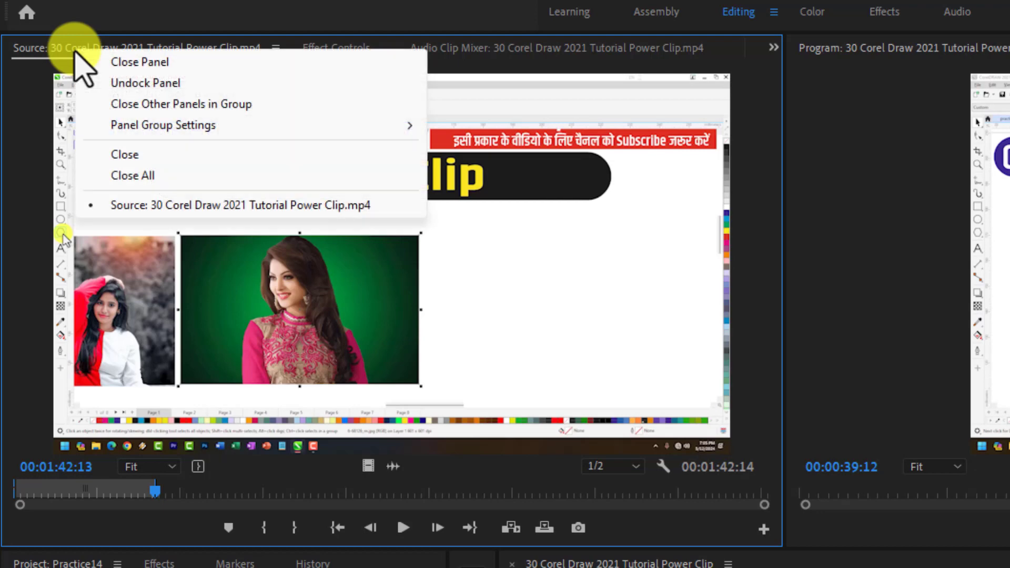
click(148, 84)
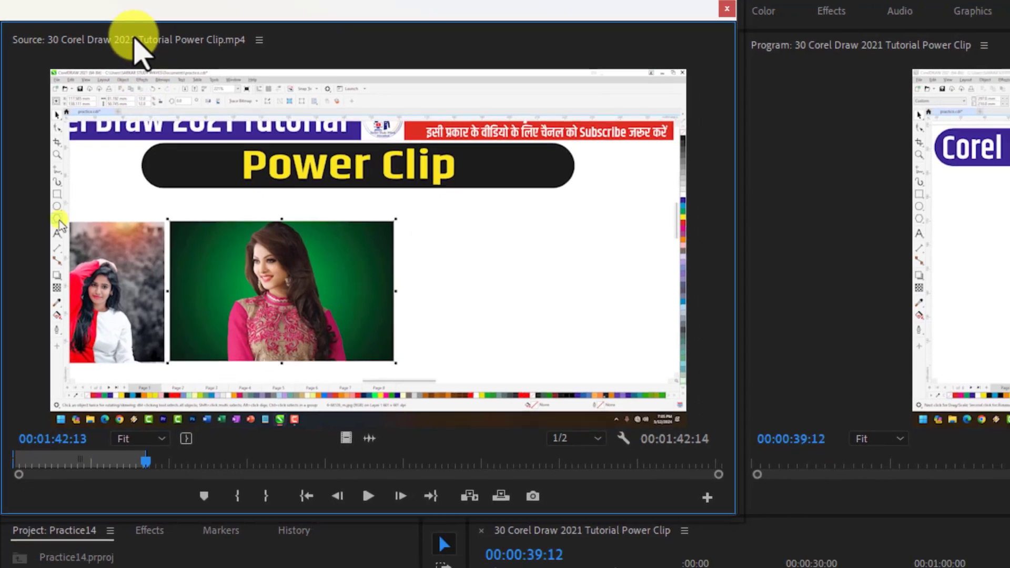
drag(137, 50, 481, 58)
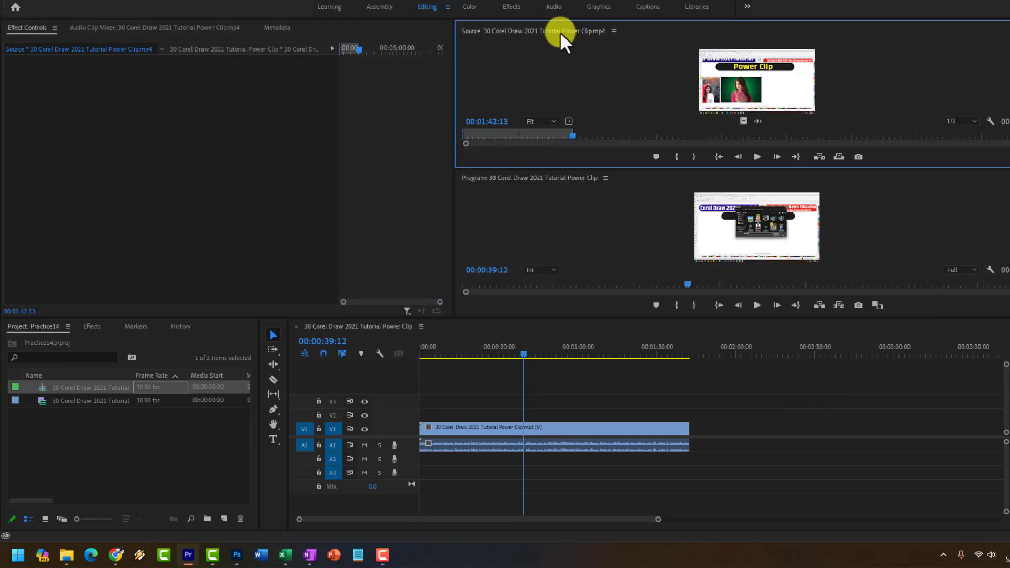
- Return the Source monitor to its original panel group as the first panel
mouse_move(560, 31)
mouse_down()
mouse_move(427, 110)
mouse_move(255, 114)
mouse_up()
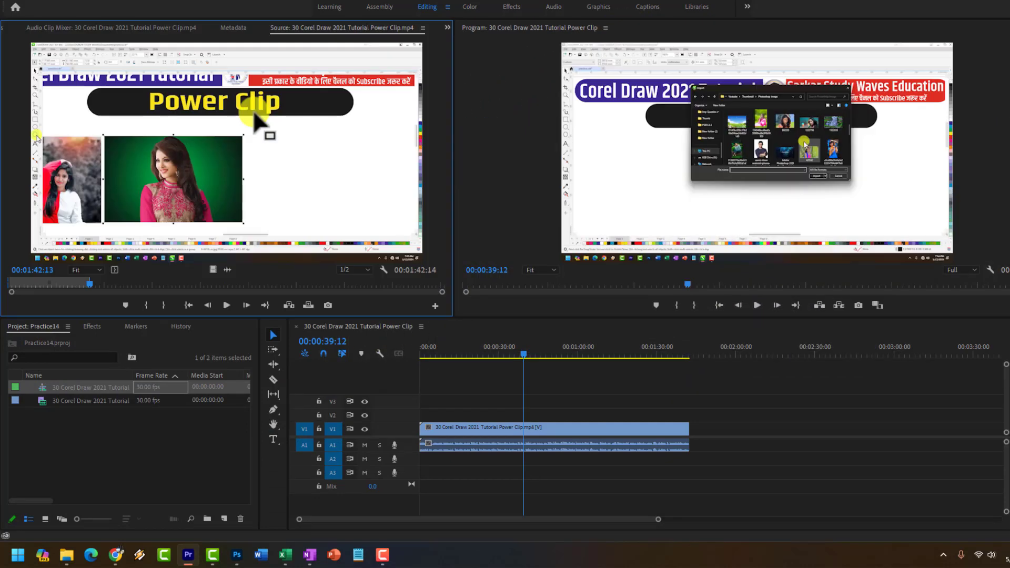
drag(307, 27, 66, 29)
- Close all the other panels in the Source monitor's group
right_click(67, 28)
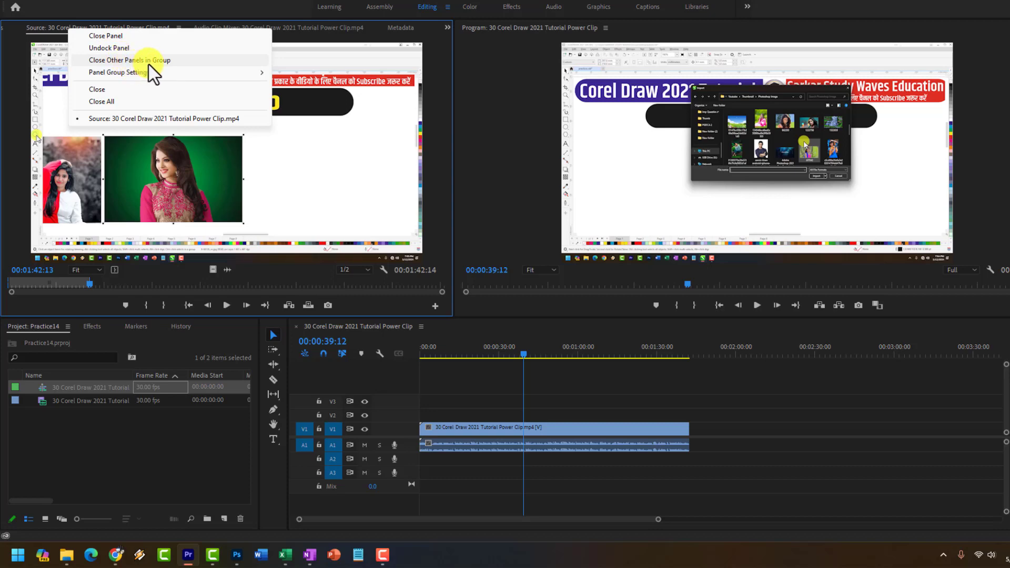
mouse_move(165, 72)
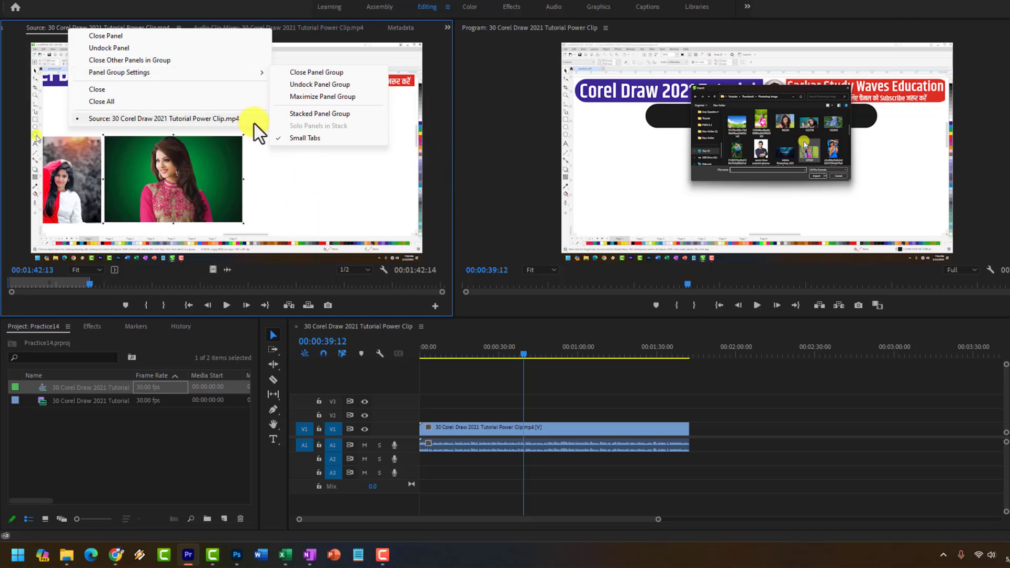
click(154, 62)
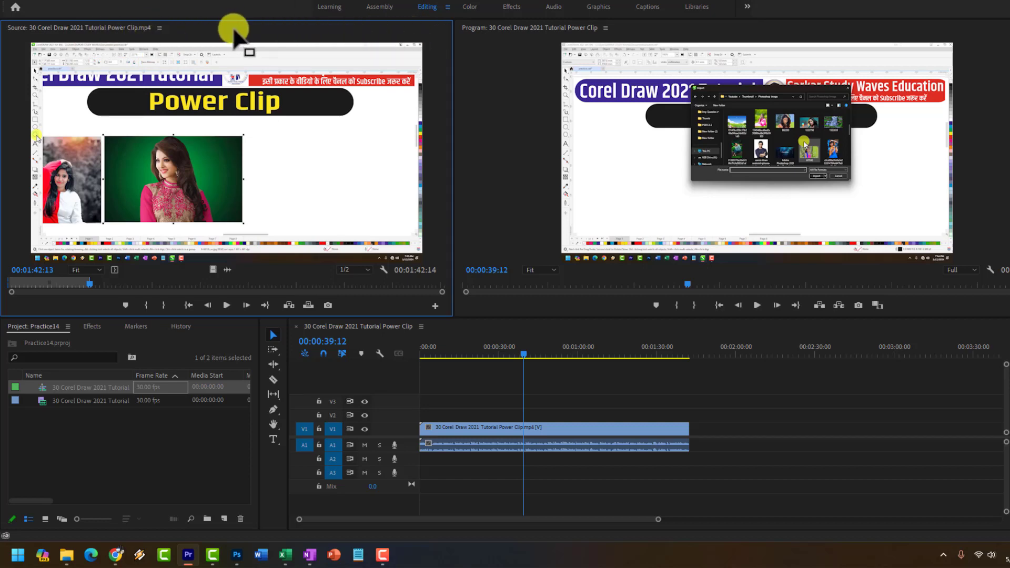
right_click(117, 31)
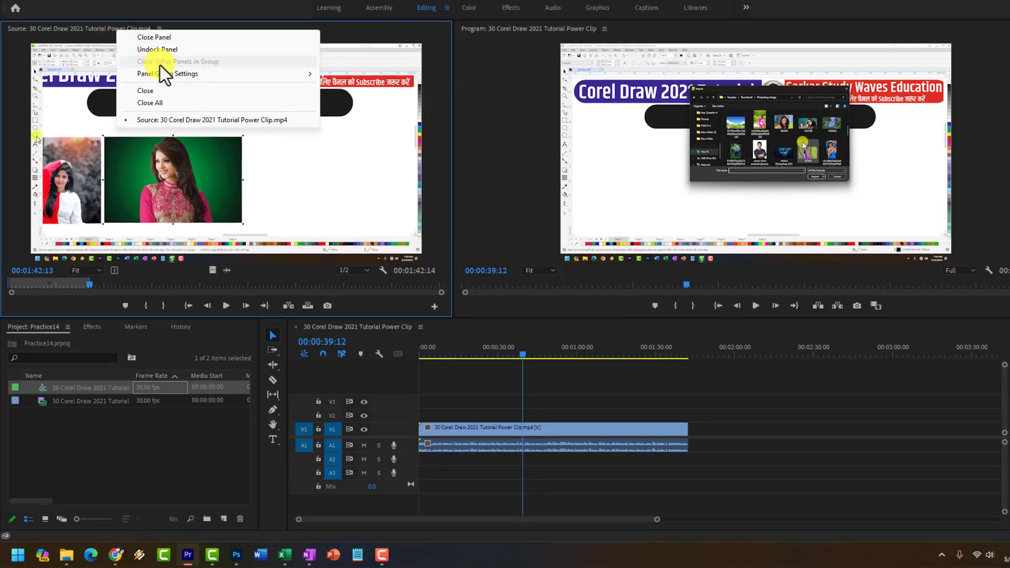
mouse_move(163, 73)
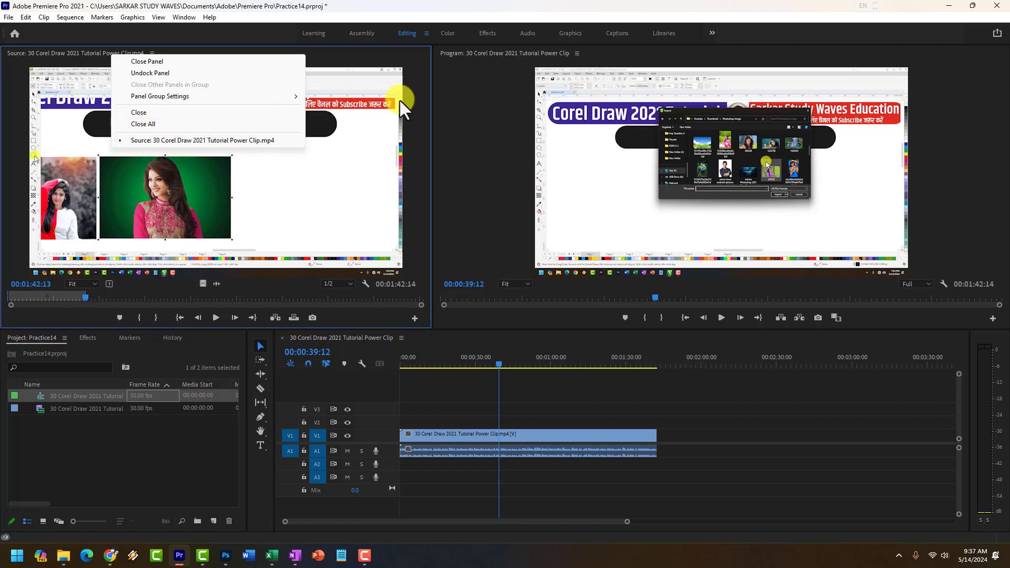
click(413, 100)
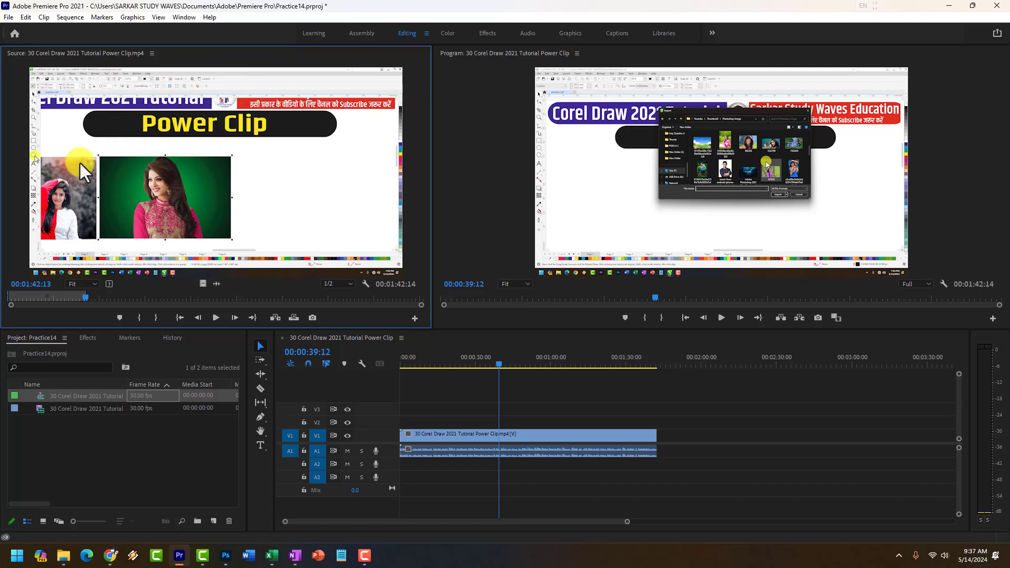
- Maximize the Project panel to fill the workspace and restore it to its normal size
click(39, 342)
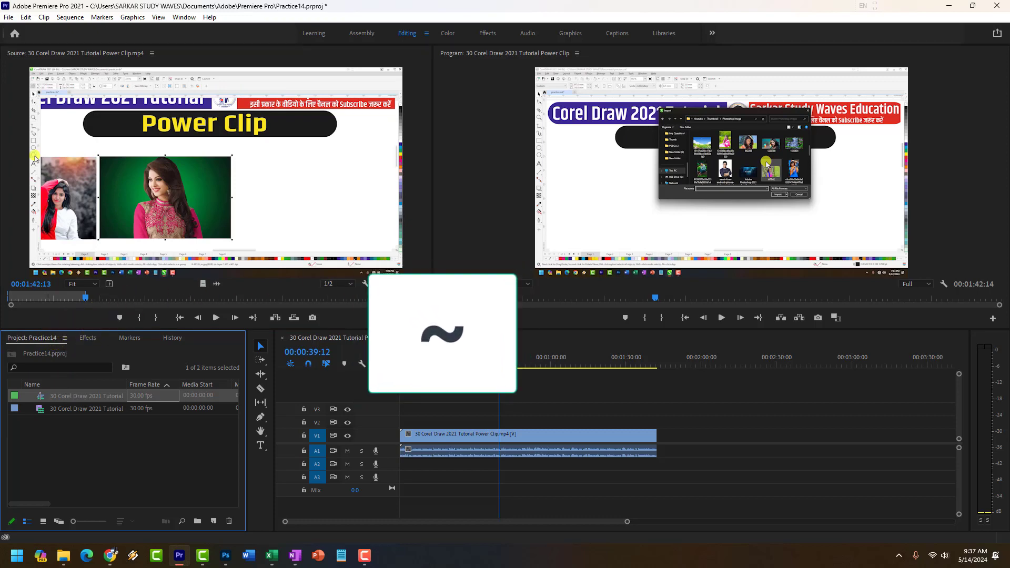
key(grave)
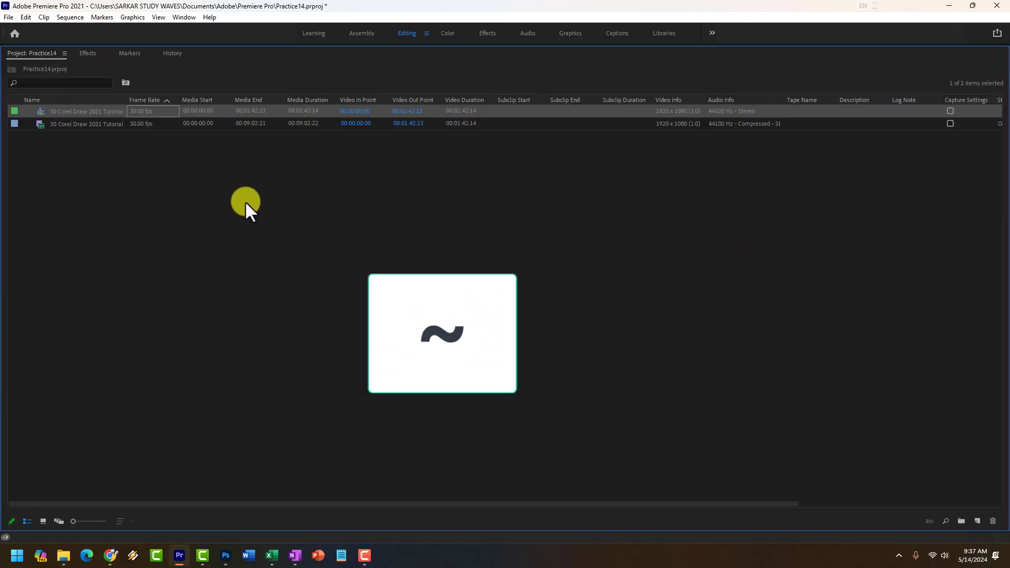
key(grave)
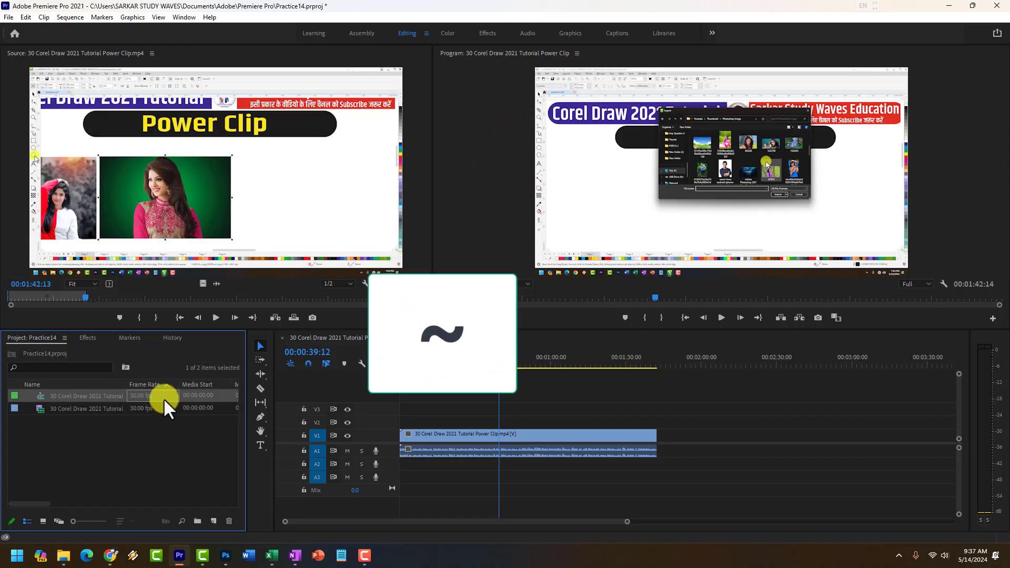
- Try the icon and freeform views in the maximized Project panel, ending with the panel at normal size in list view
key(grave)
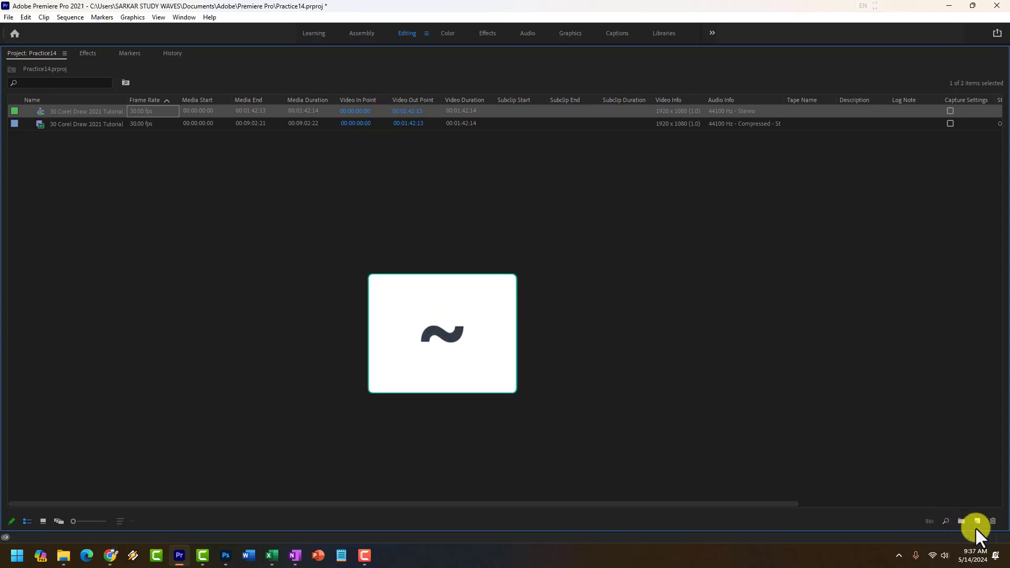
click(46, 520)
click(60, 522)
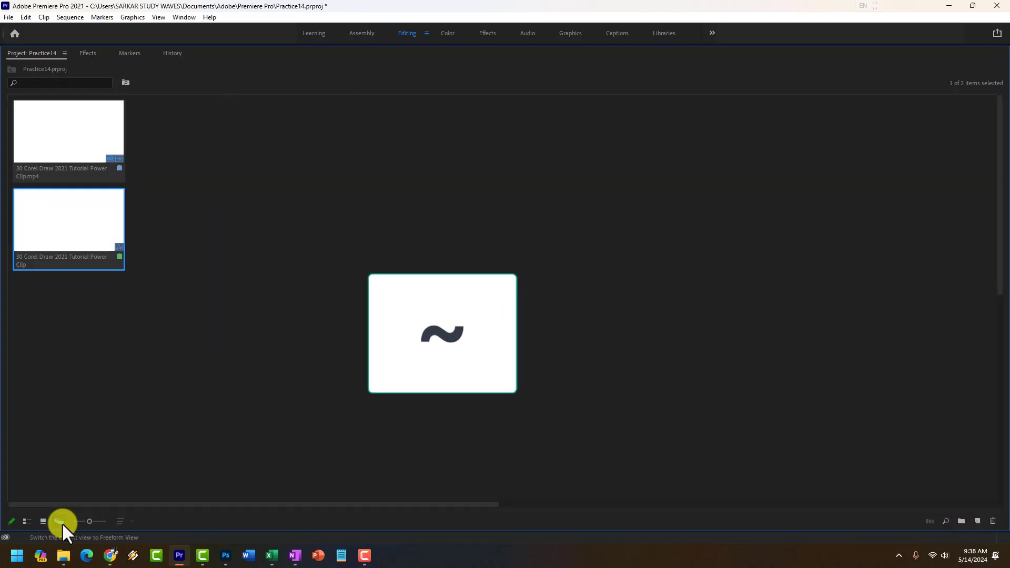
key(grave)
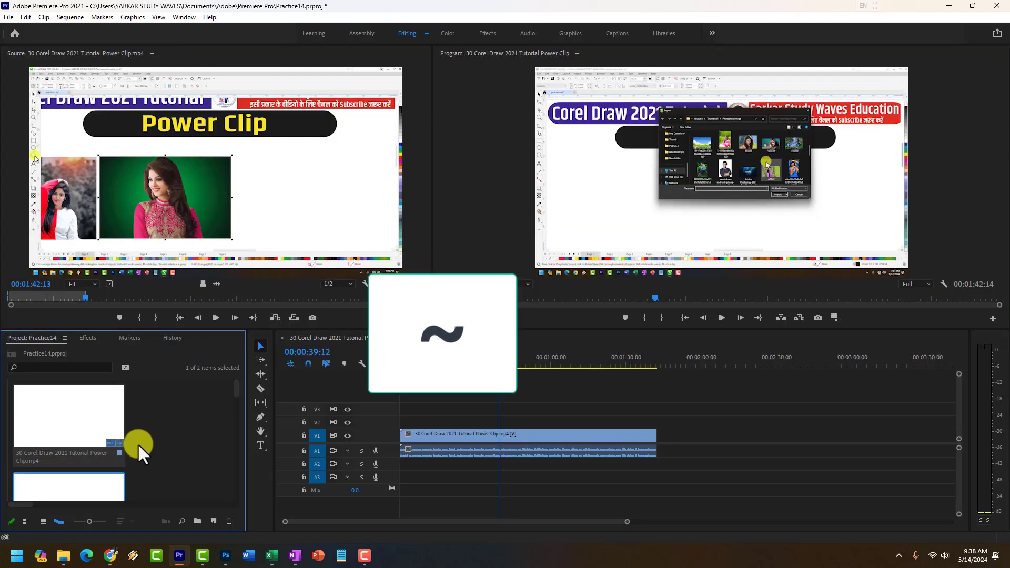
click(27, 521)
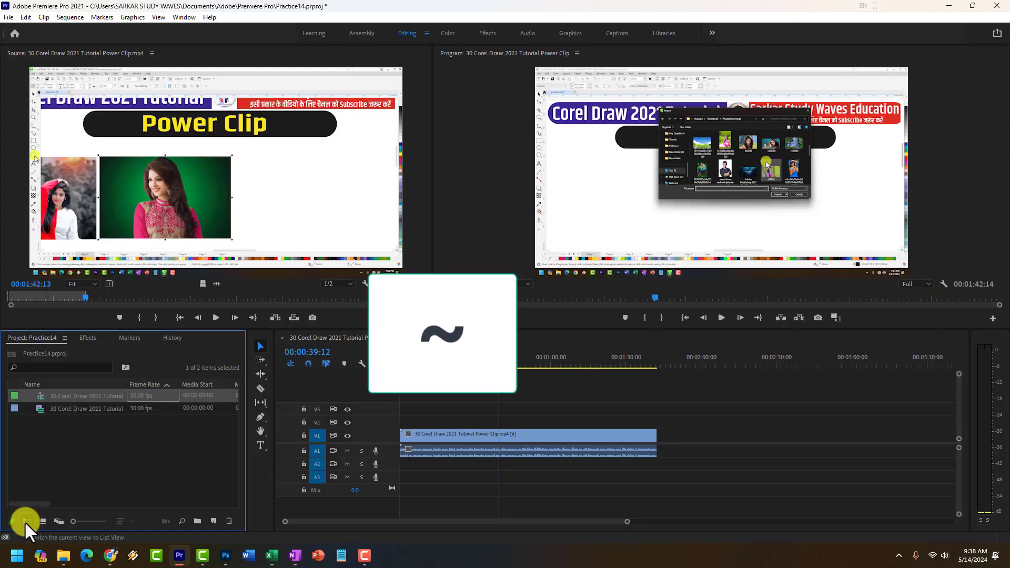
- Maximize the Source monitor, play the clip up to 00:01:44:26, and restore the monitor to its normal size
click(74, 59)
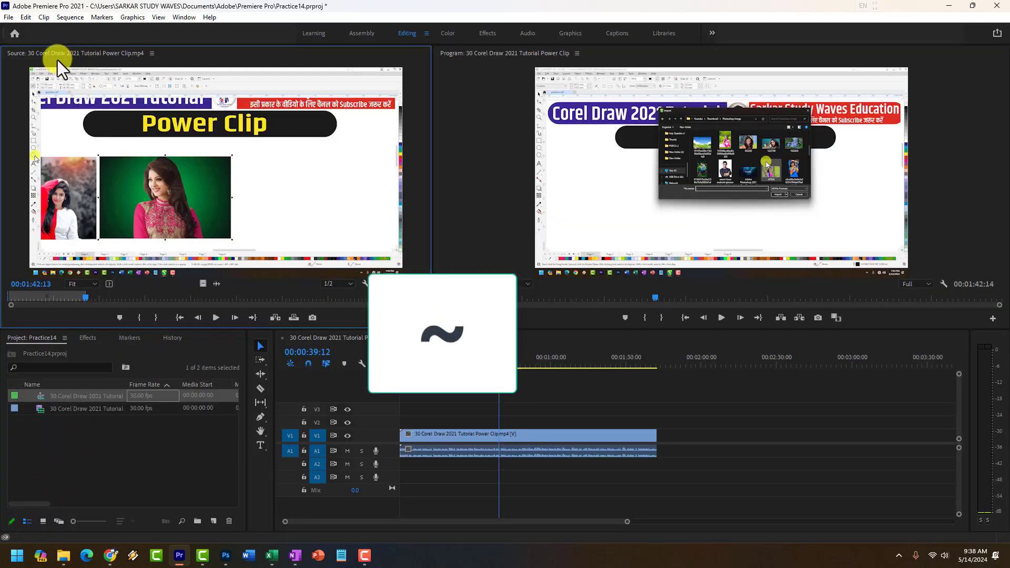
key(grave)
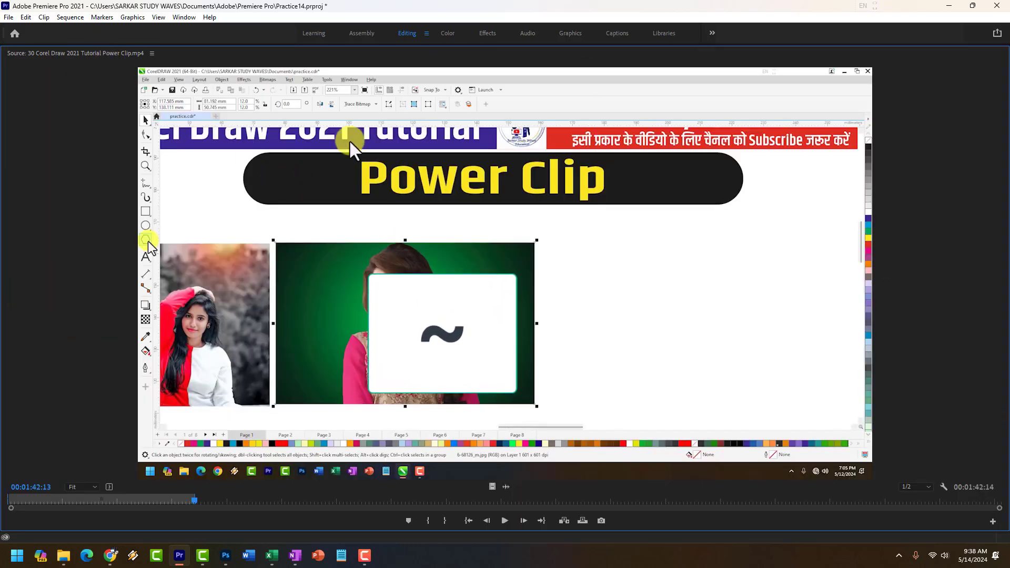
click(503, 521)
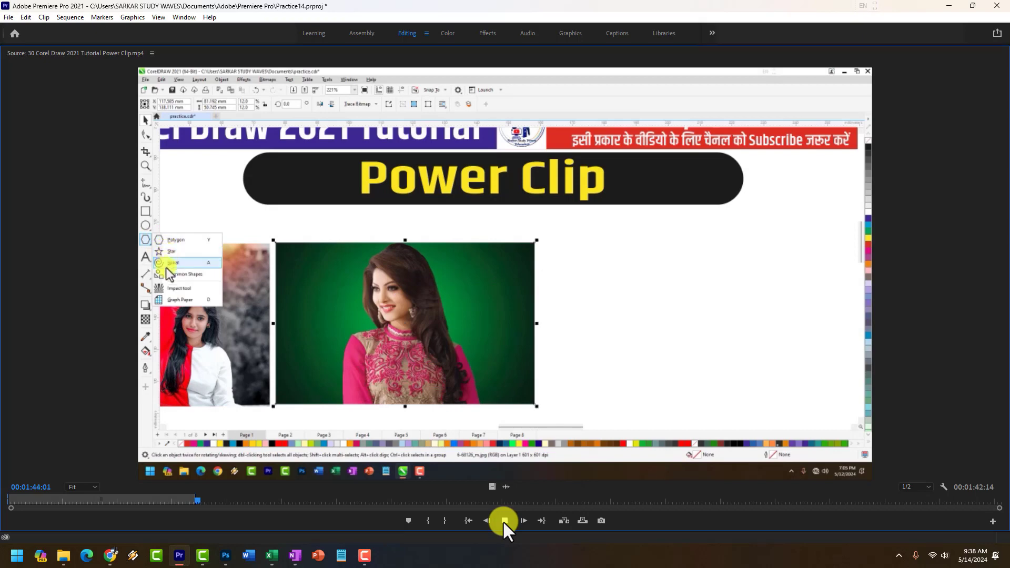
click(504, 521)
key(grave)
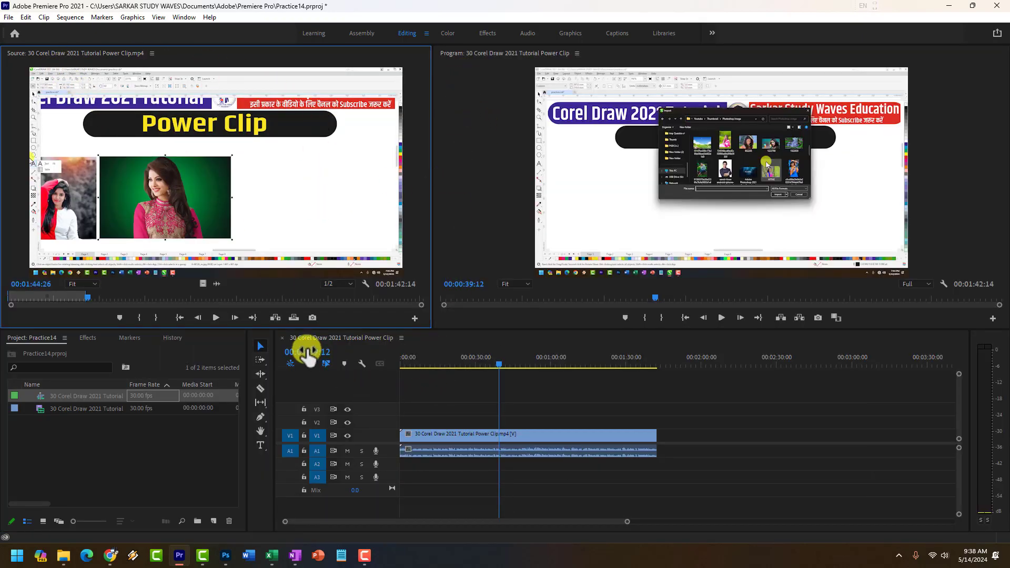
- Maximize the Timeline panel to fill the workspace
click(331, 340)
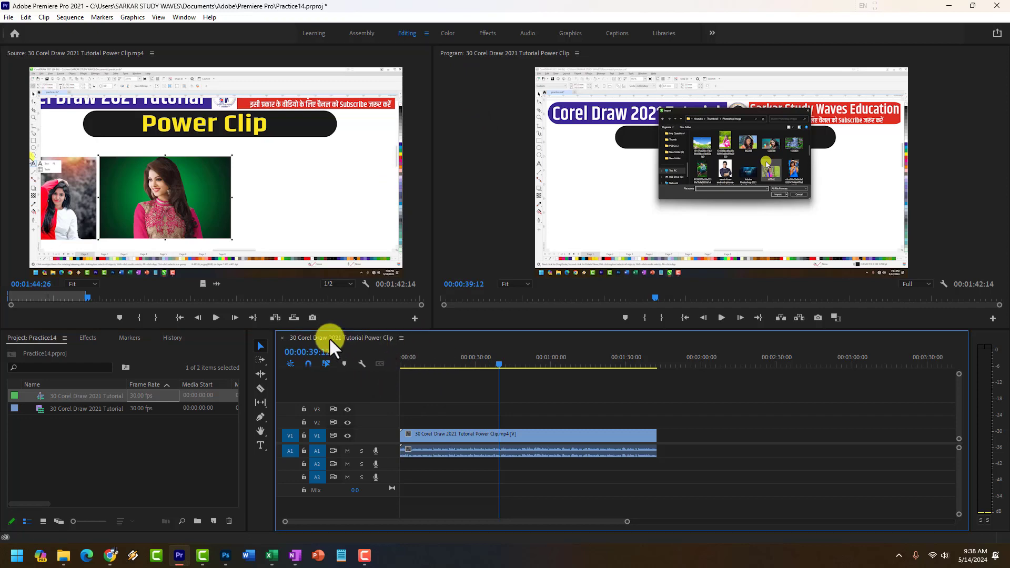
key(grave)
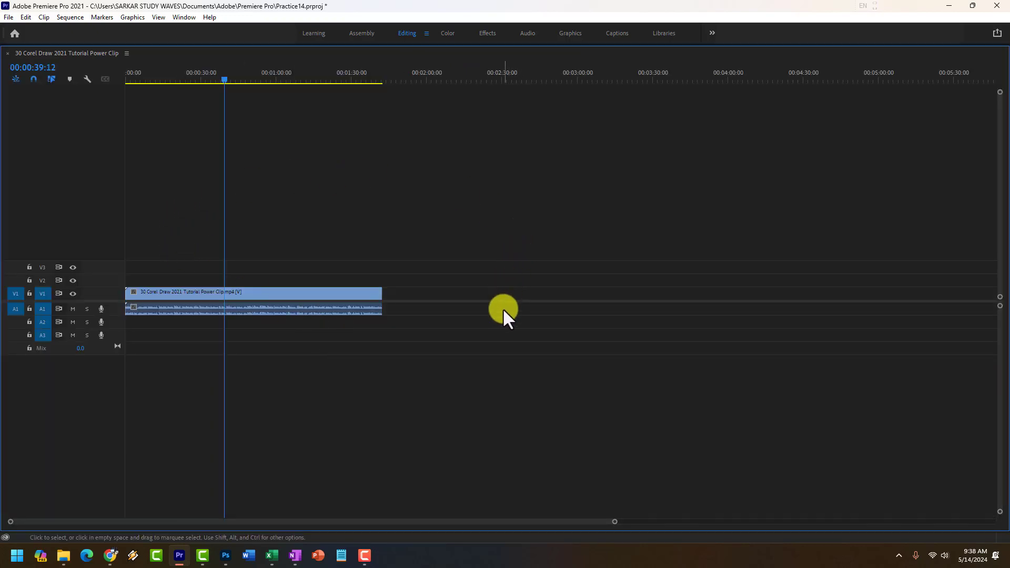
- Restore the Timeline panel to its normal size, and maximize and restore the Program monitor
key(grave)
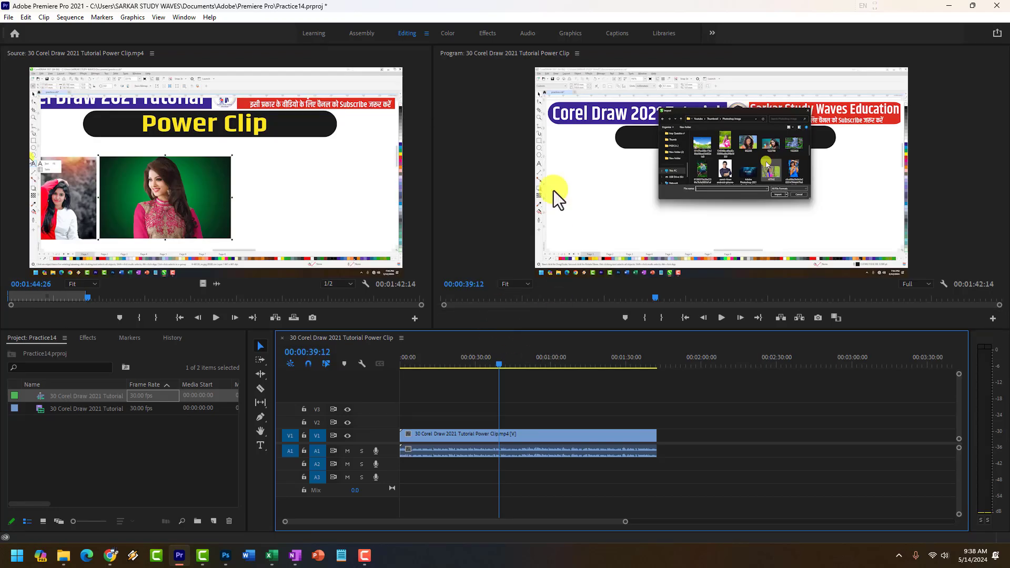
key(grave)
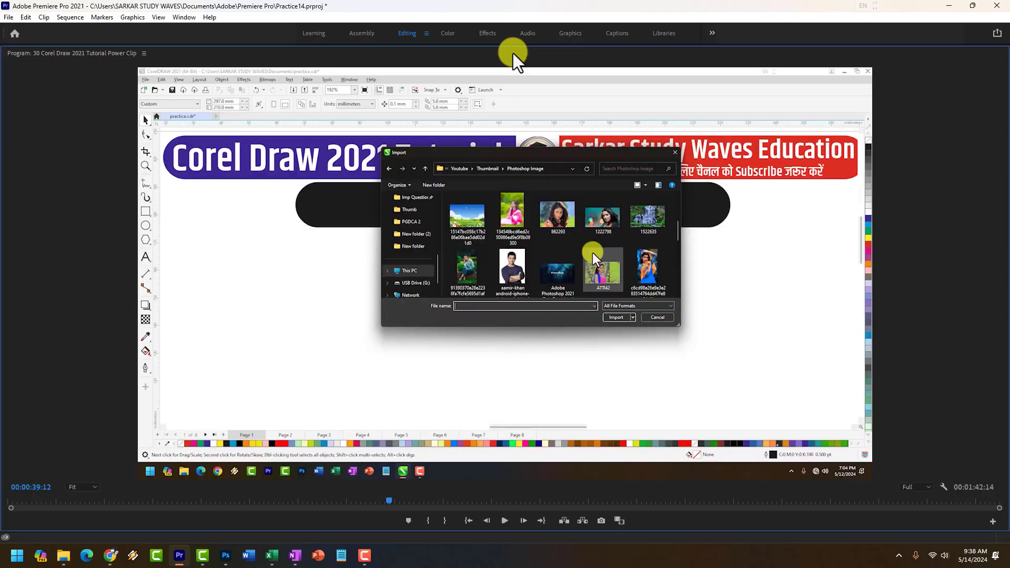
key(grave)
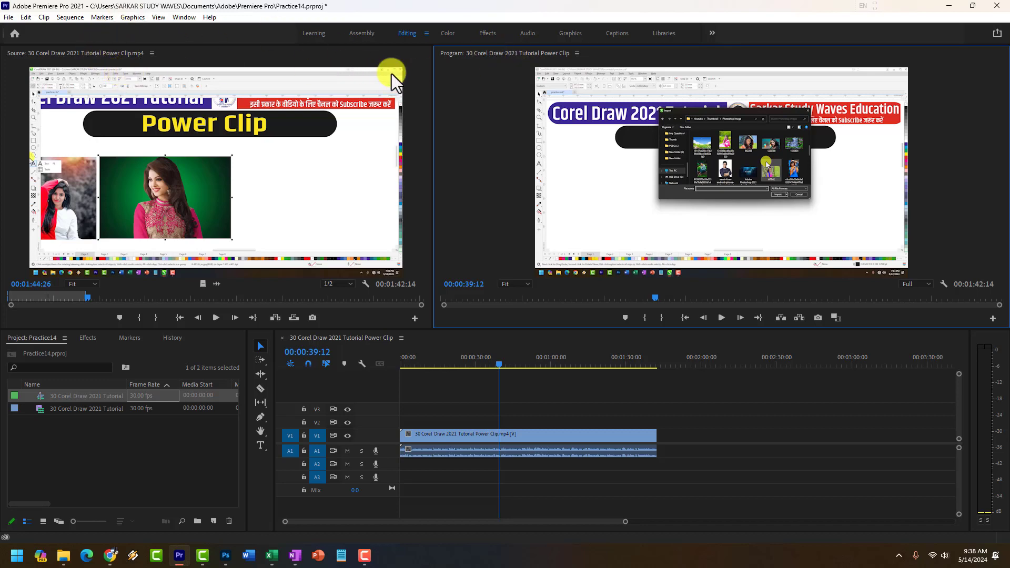
- Close the Source monitor and Program monitor panels
right_click(81, 55)
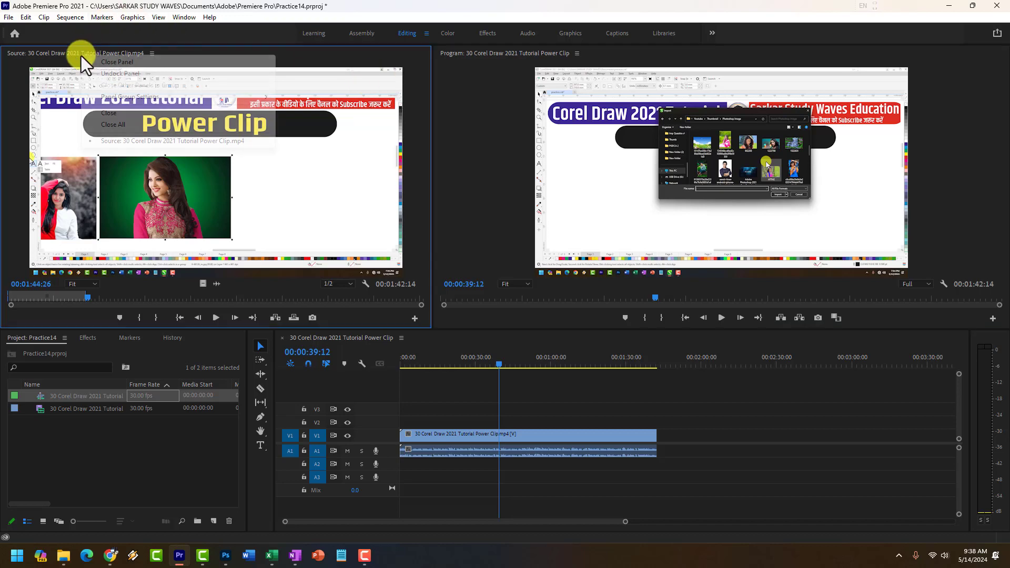
click(104, 58)
right_click(97, 56)
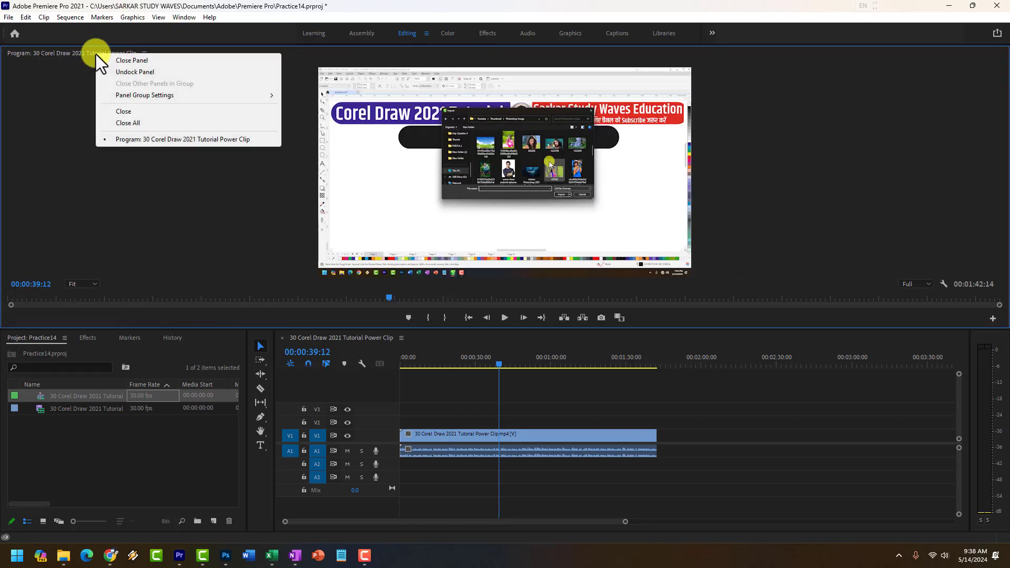
click(114, 62)
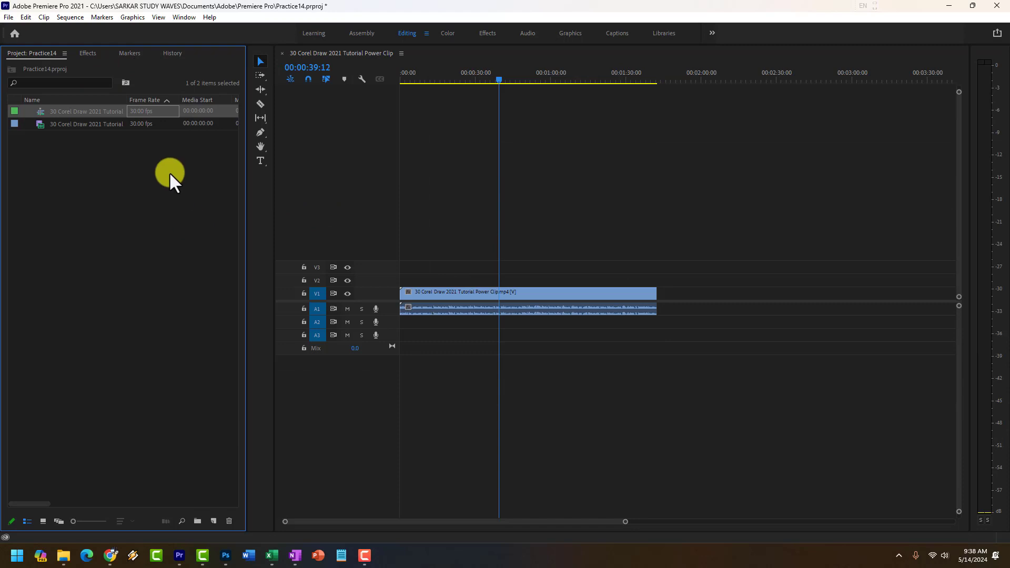
click(509, 3)
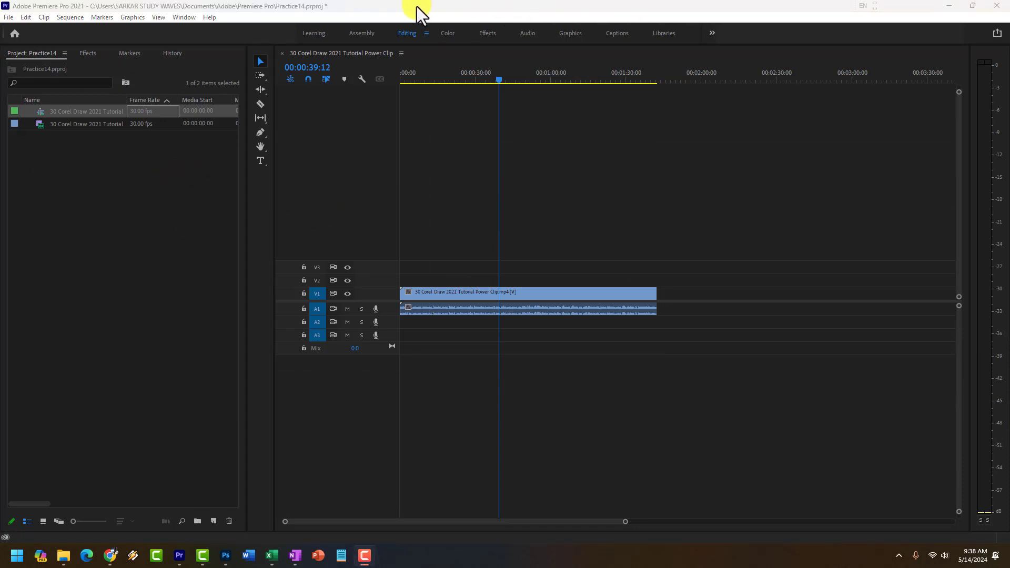
- Reopen the closed Source Monitor and Program Monitor panels in the workspace
click(184, 17)
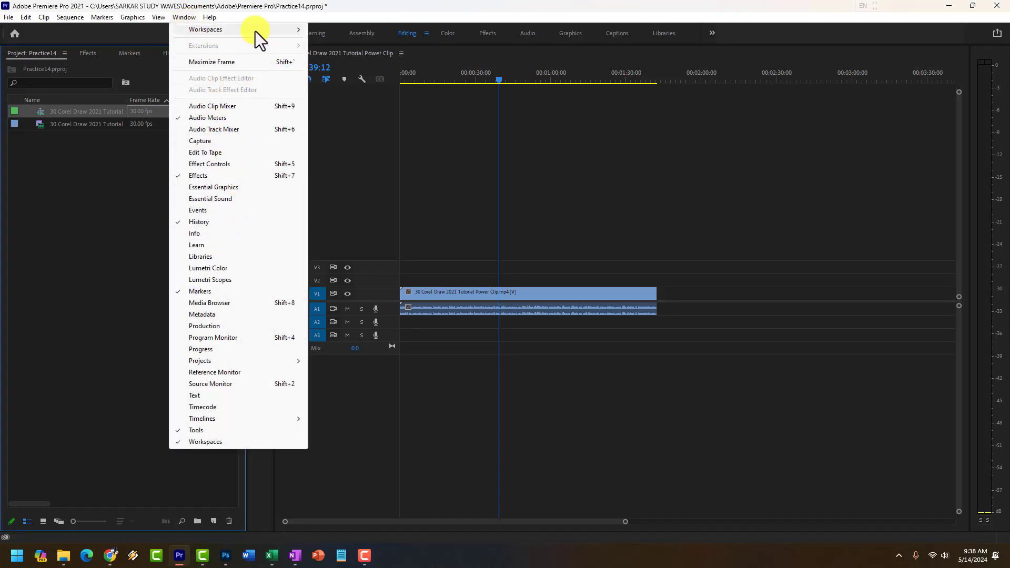
mouse_move(256, 30)
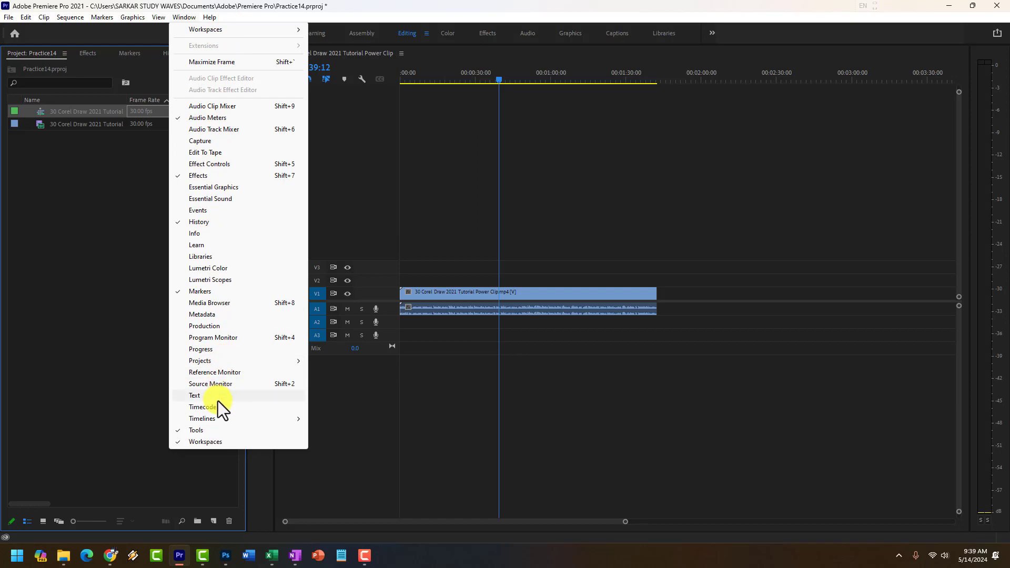
click(214, 387)
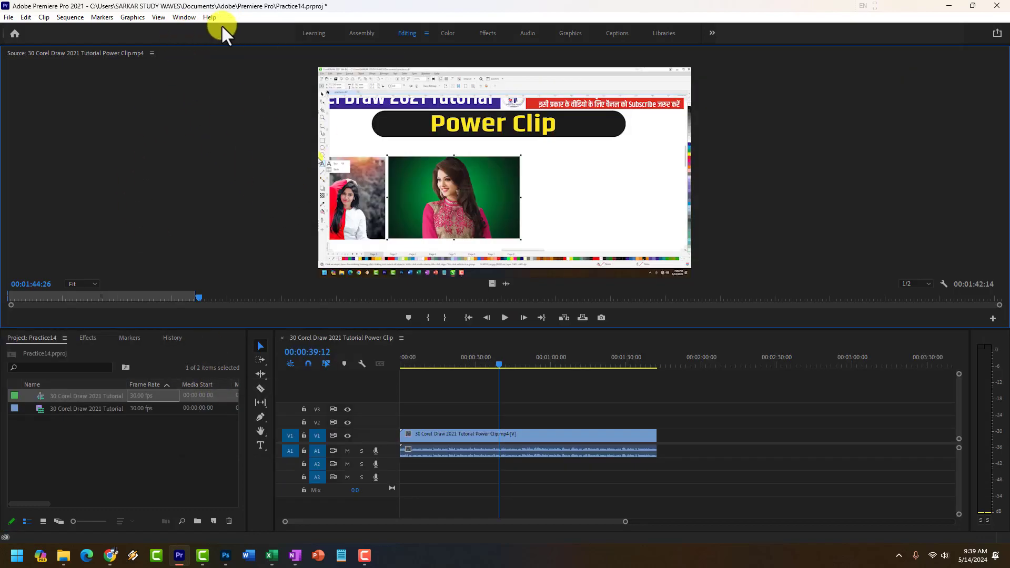
click(184, 18)
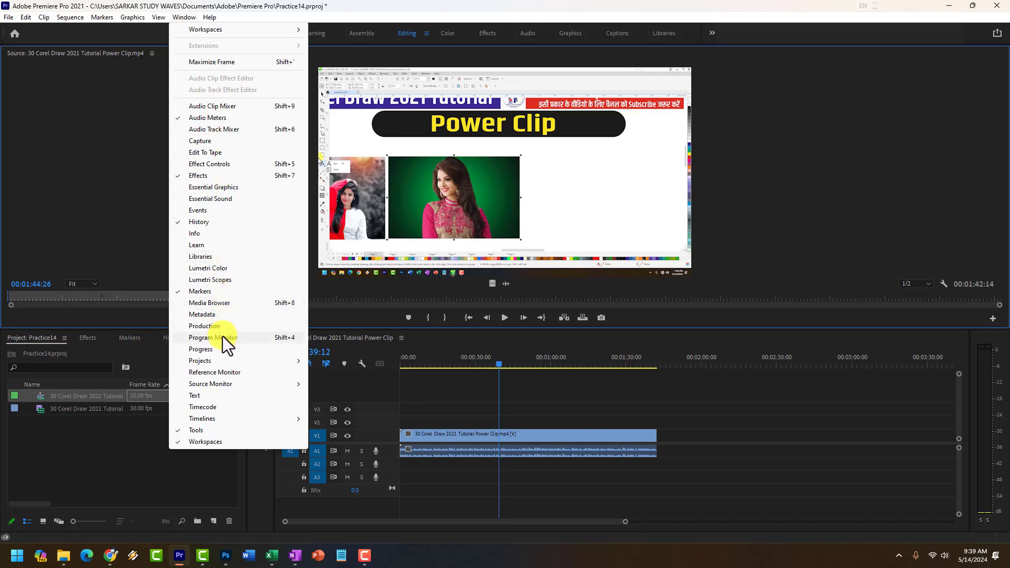
click(222, 337)
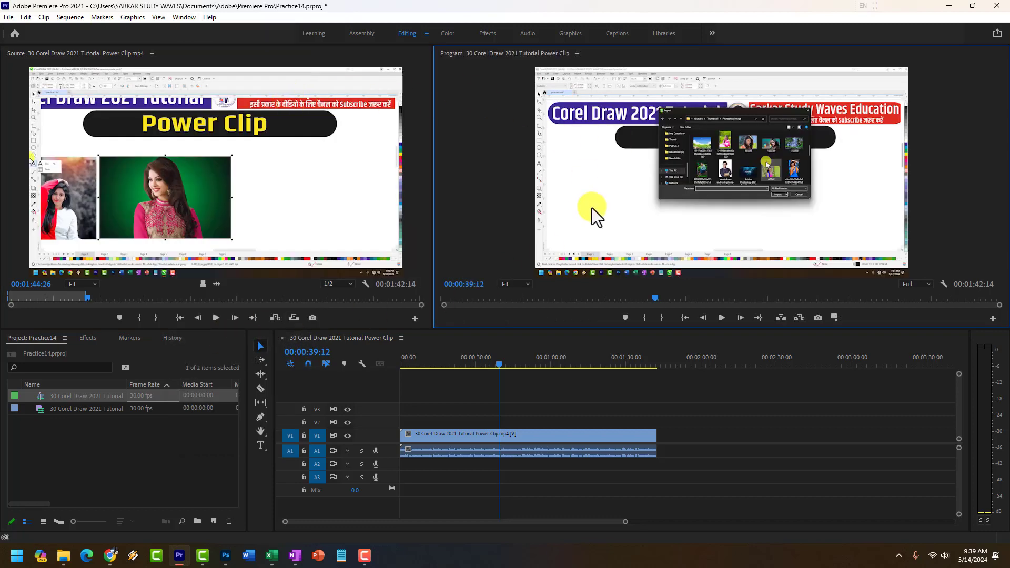
- Dock the Source monitor into the Timeline's panel group, and reset the Editing workspace to its saved layout
drag(128, 58, 625, 376)
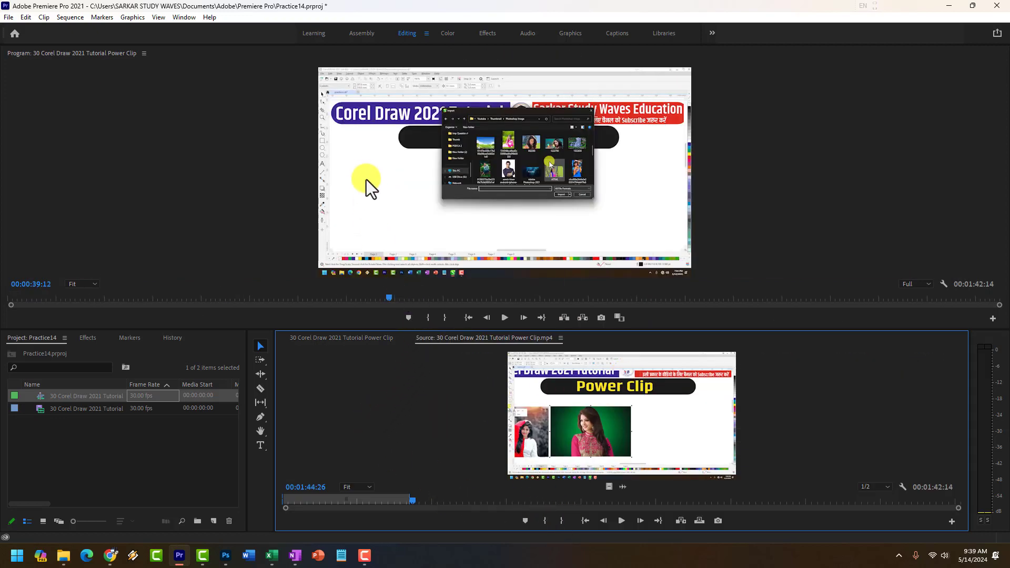
click(184, 17)
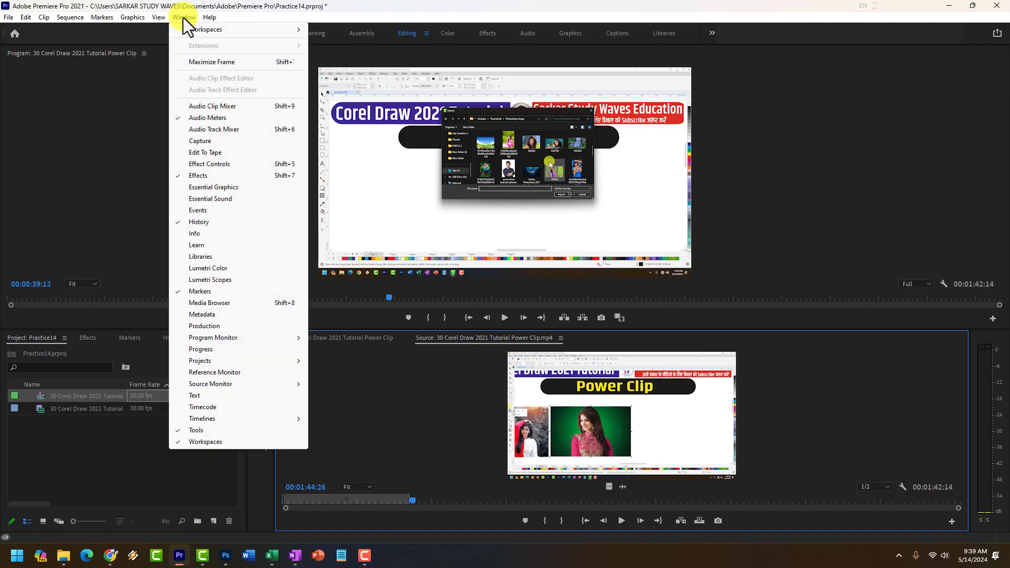
mouse_move(206, 31)
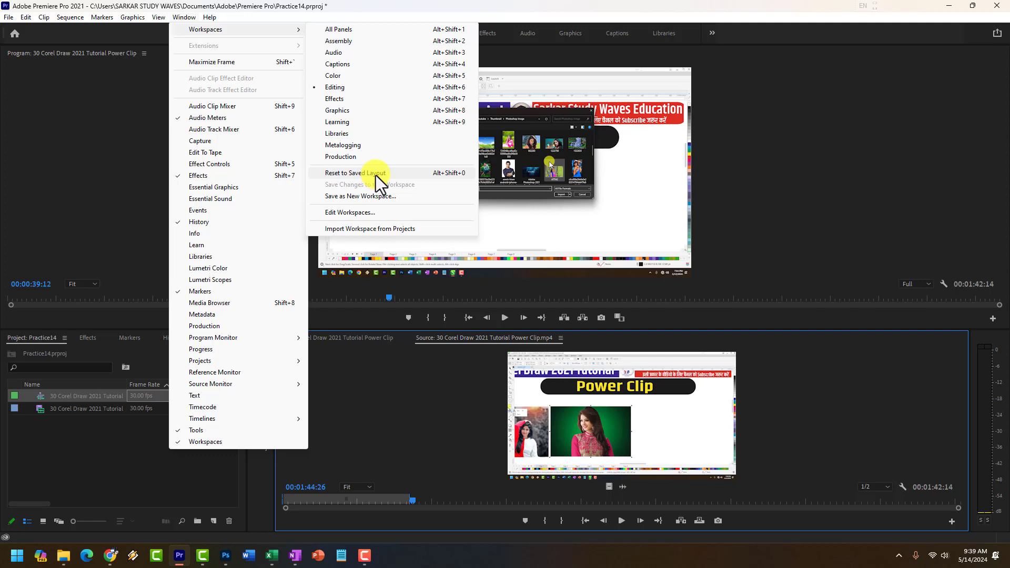
click(445, 174)
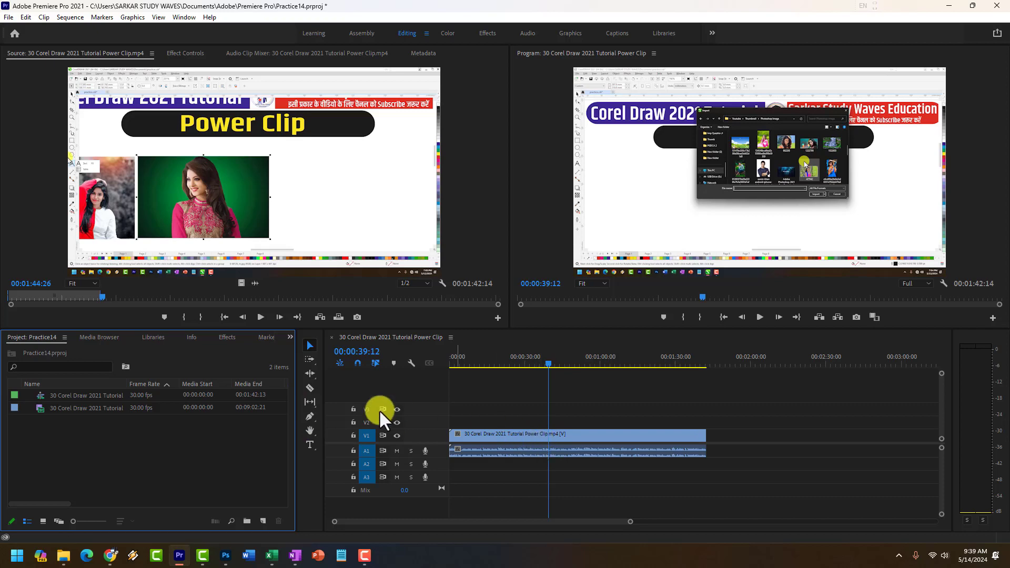
- Try switching to the Razor tool and return to the Selection tool
click(310, 347)
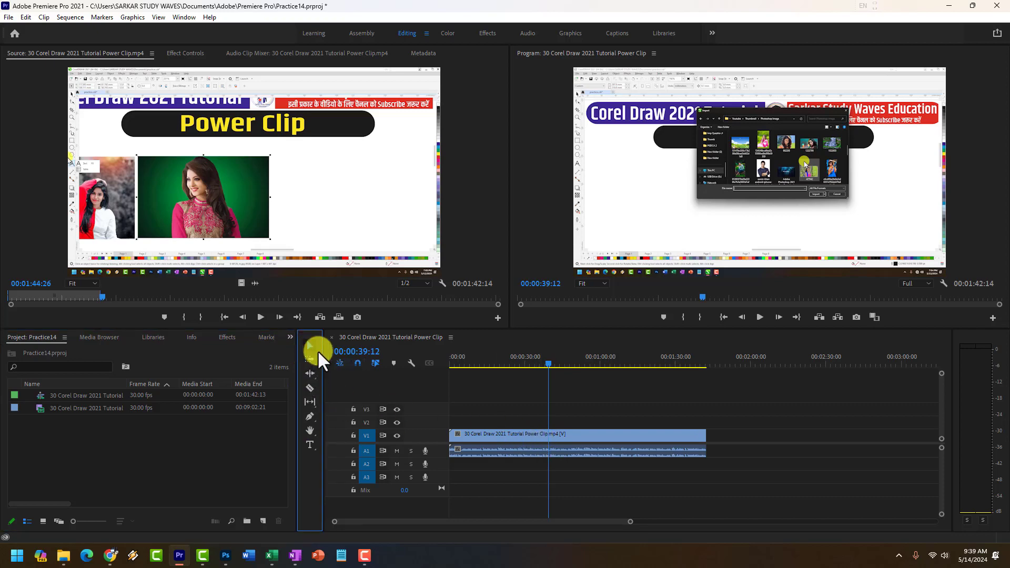
click(311, 389)
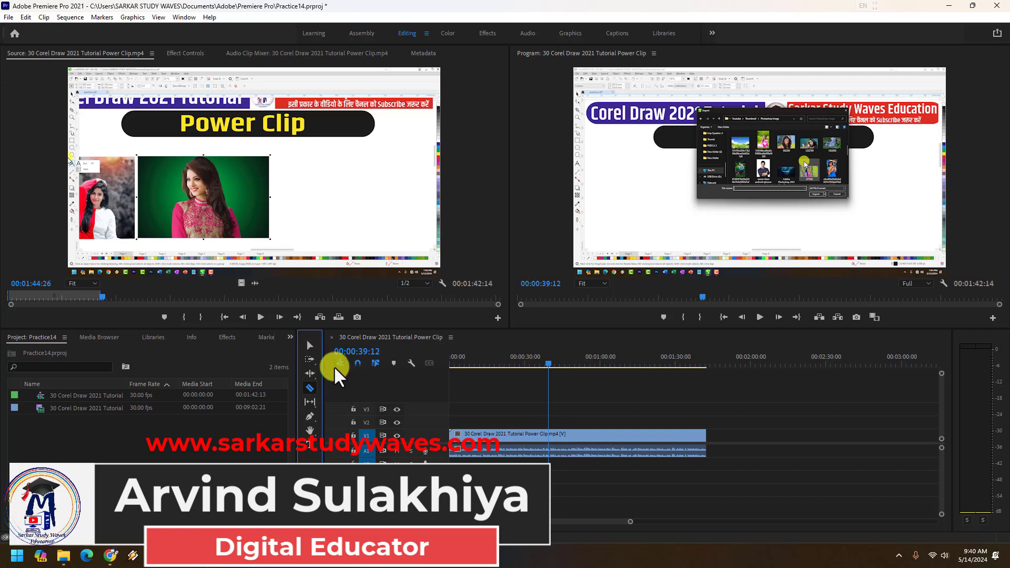
click(309, 345)
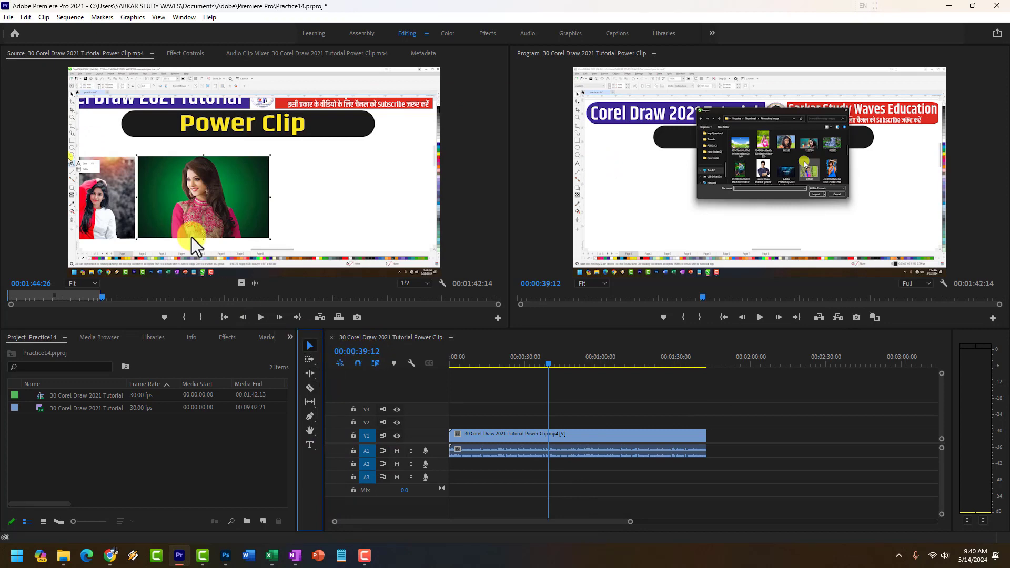